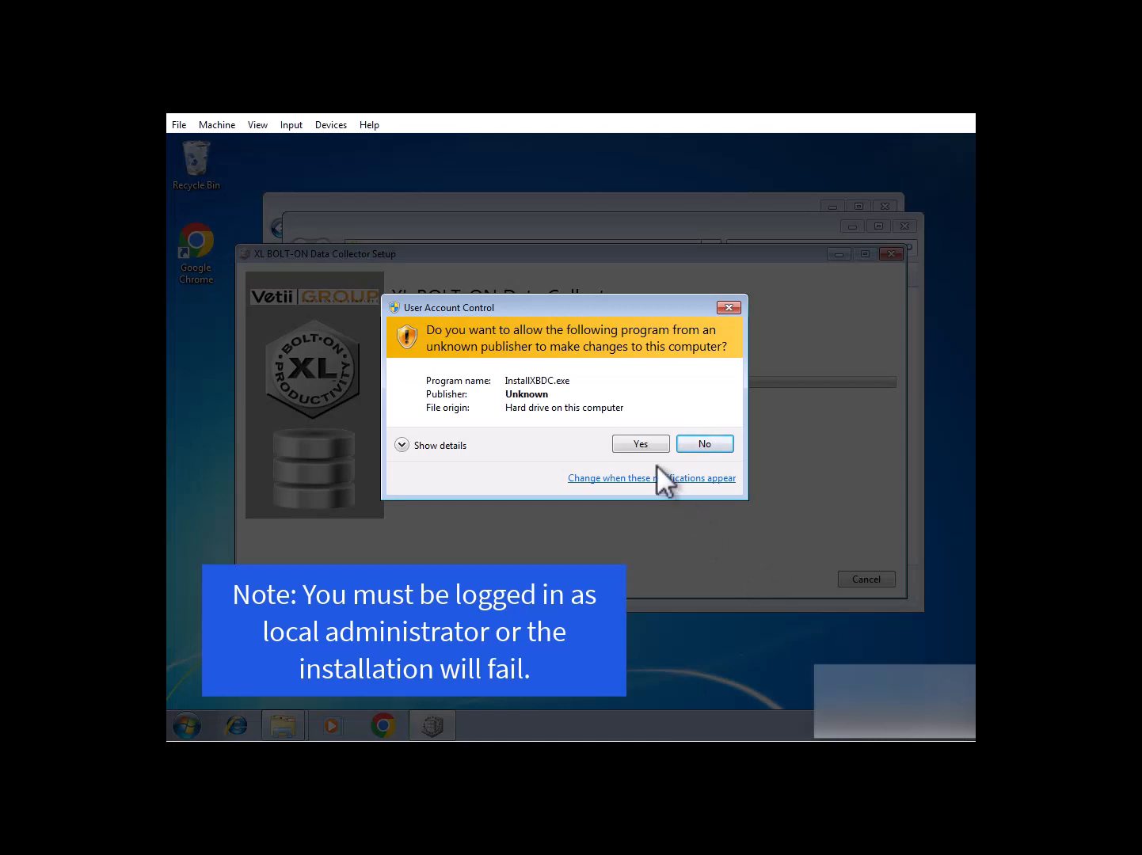
Approve the elevation prompt and close the installer once installation has completed.
left_click(642, 444)
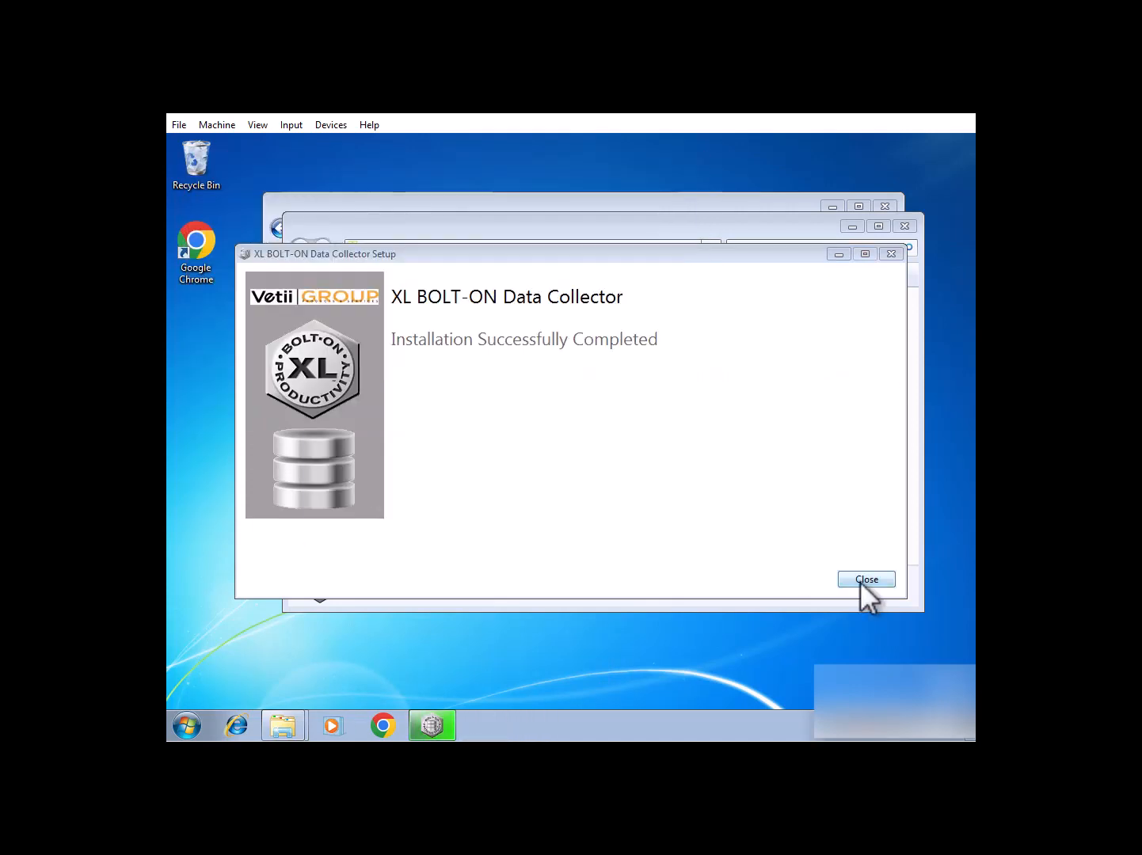
left_click(866, 581)
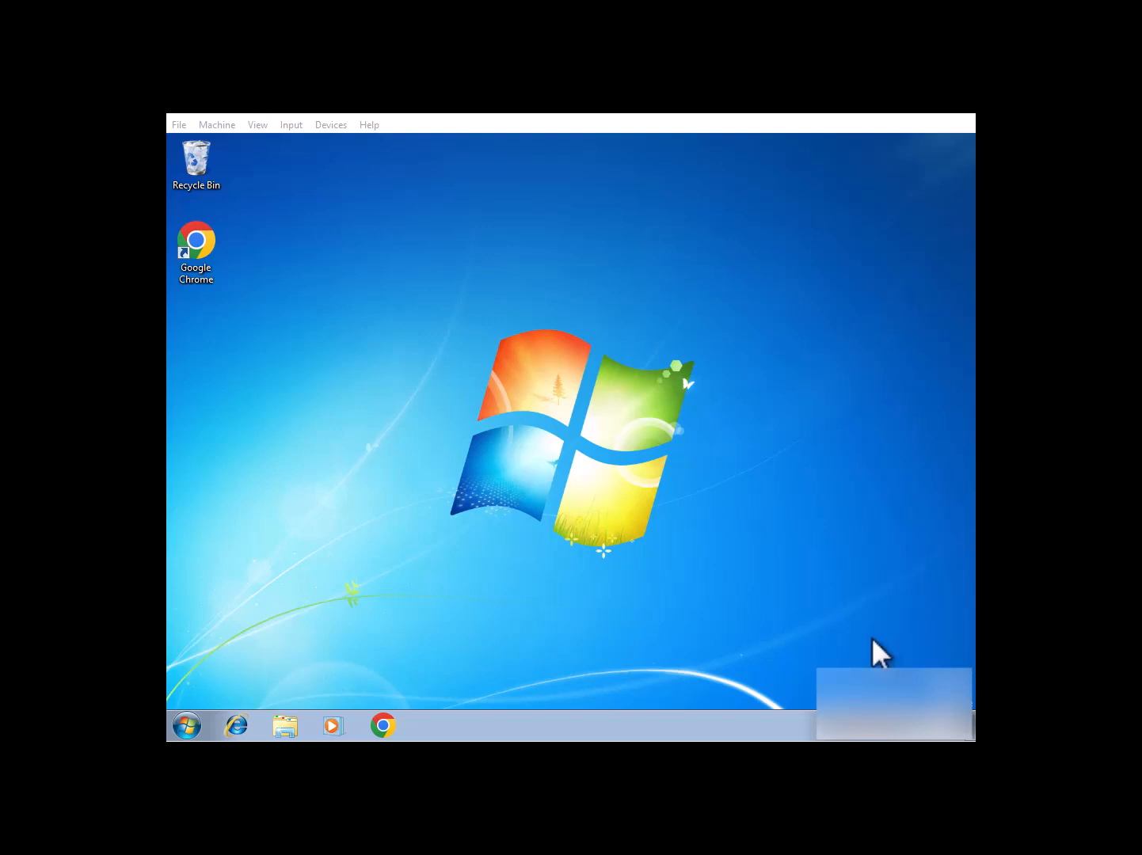
Launch Data Collector Configurator from the Windows 7 Start menu.
left_click(186, 724)
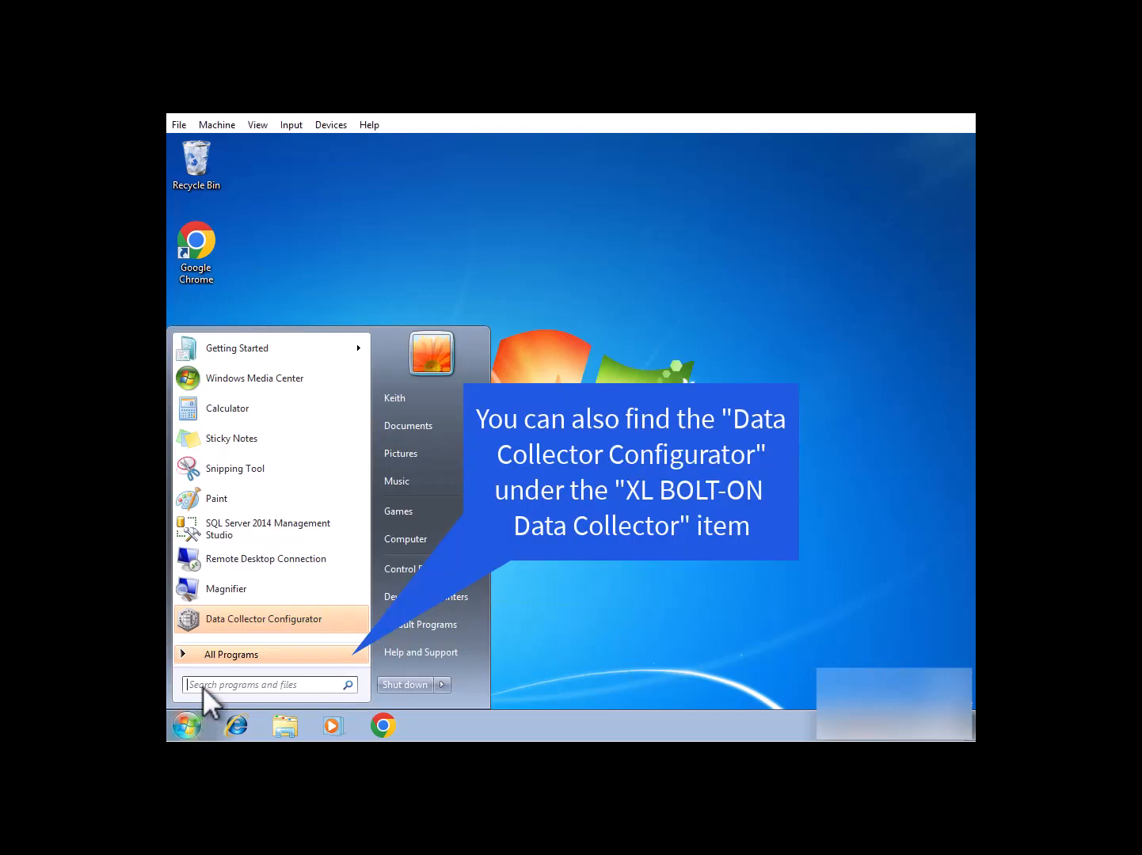
left_click(240, 620)
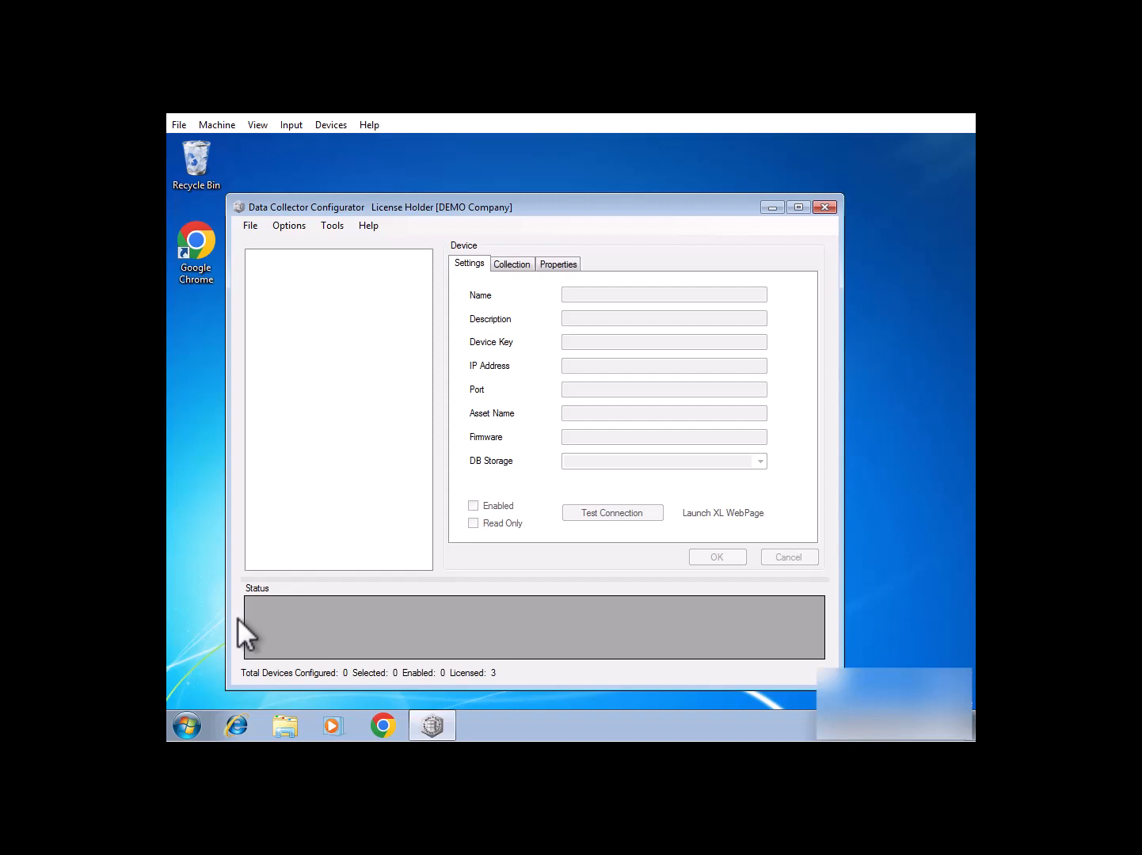
Add a new database storage location with alias VomeSQLData and start building its connection string.
left_click(297, 230)
left_click(301, 247)
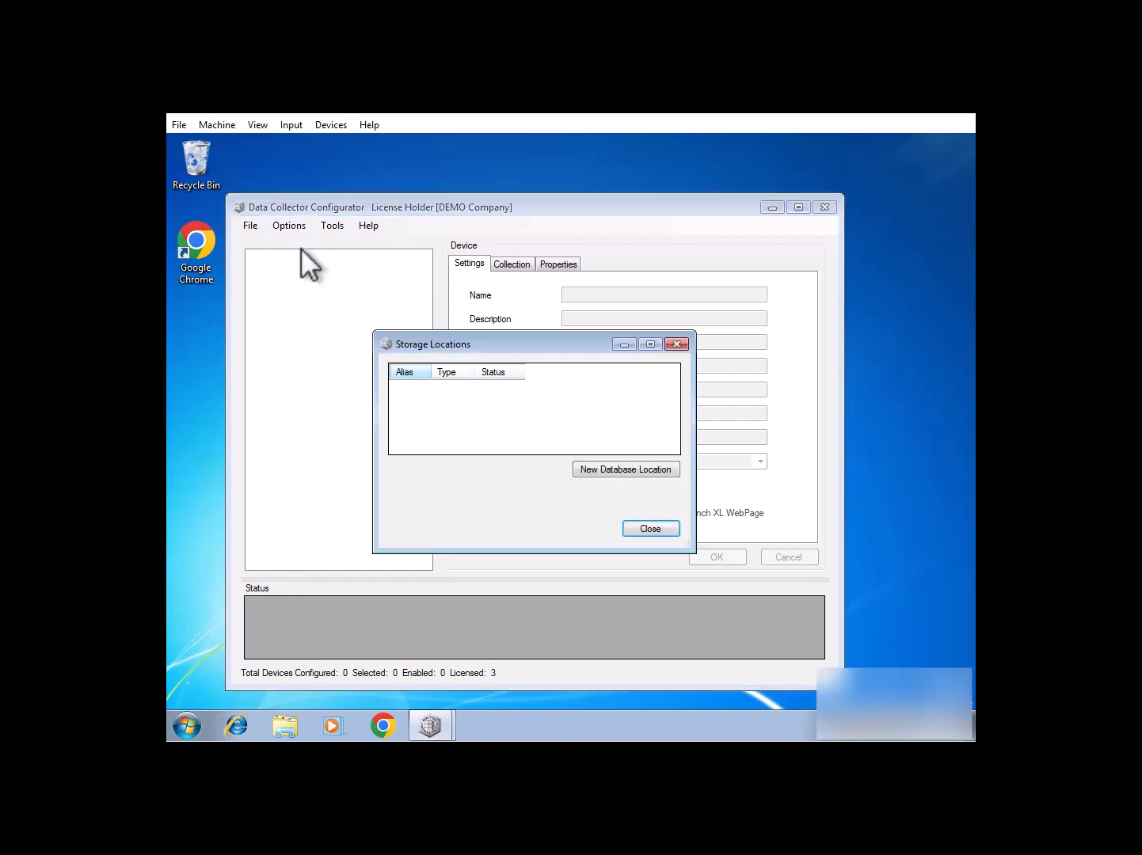
left_click(608, 469)
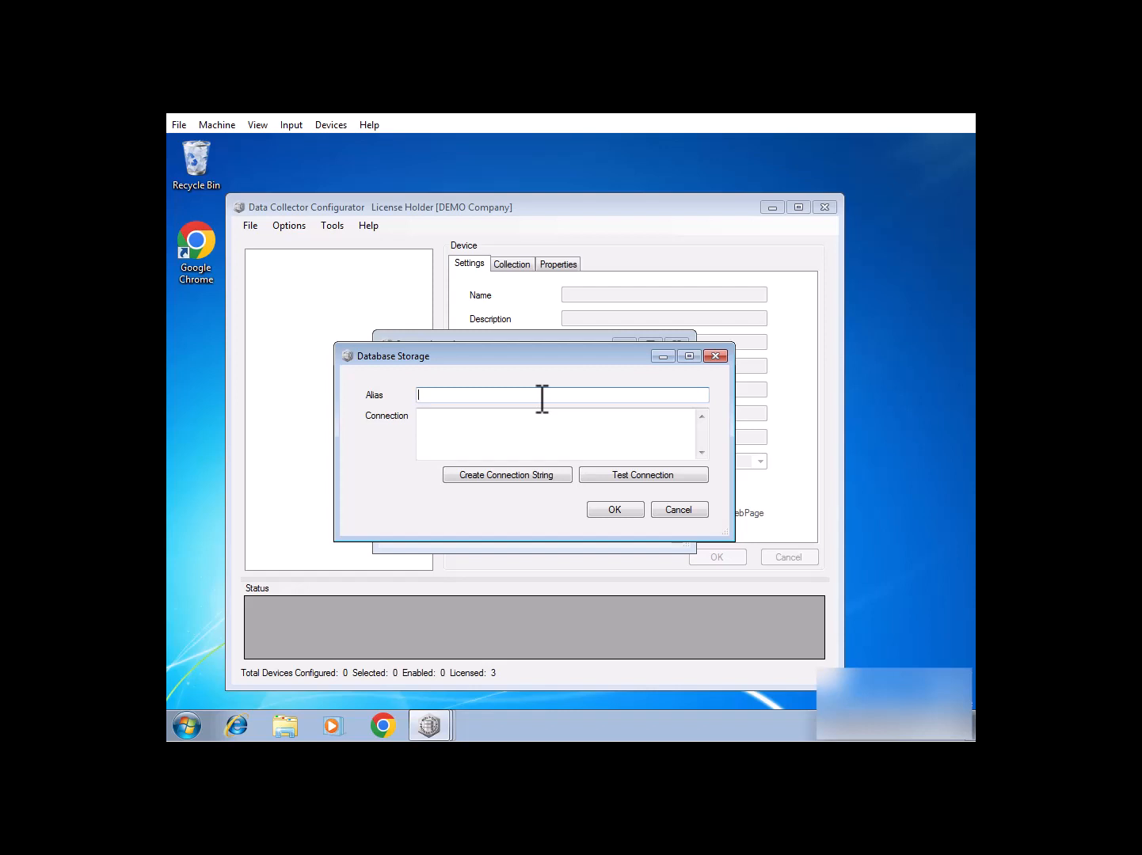
type("VomeSQLData")
left_click(492, 475)
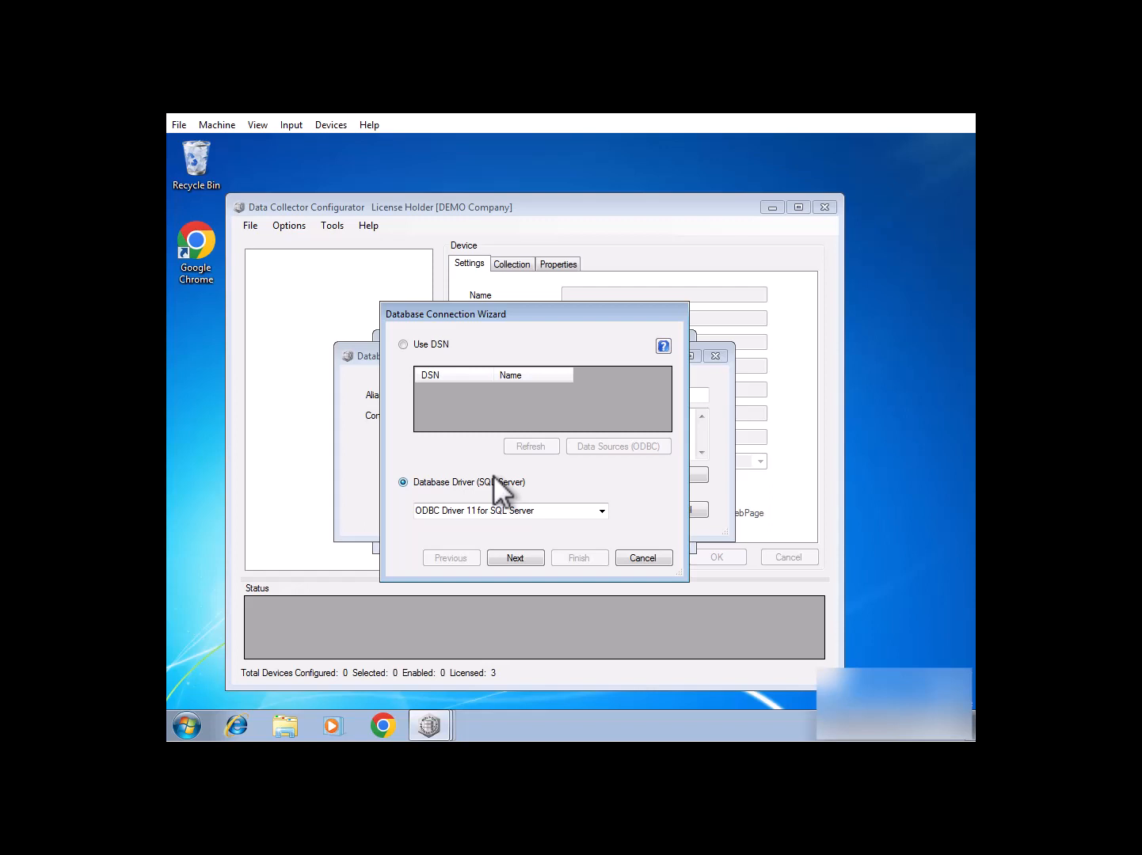
Select the Microsoft SQL Server driver for the connection.
left_click(601, 511)
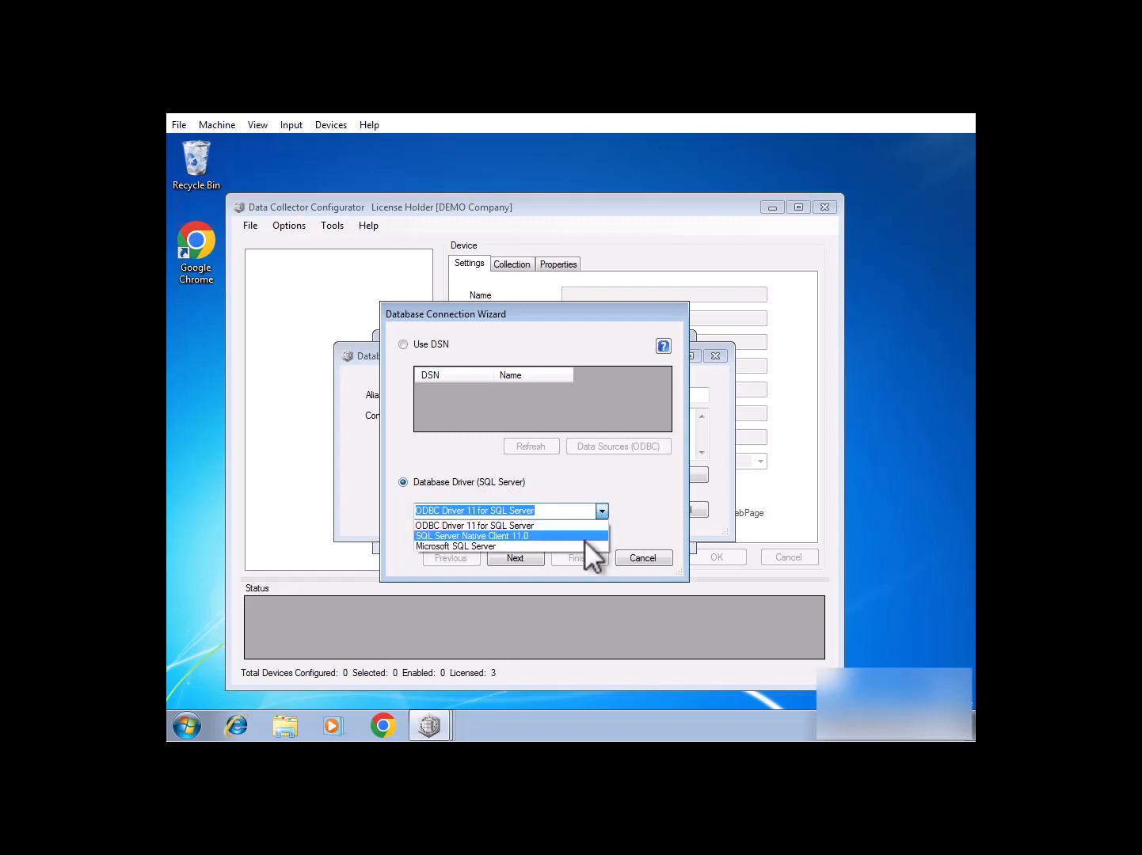
left_click(585, 546)
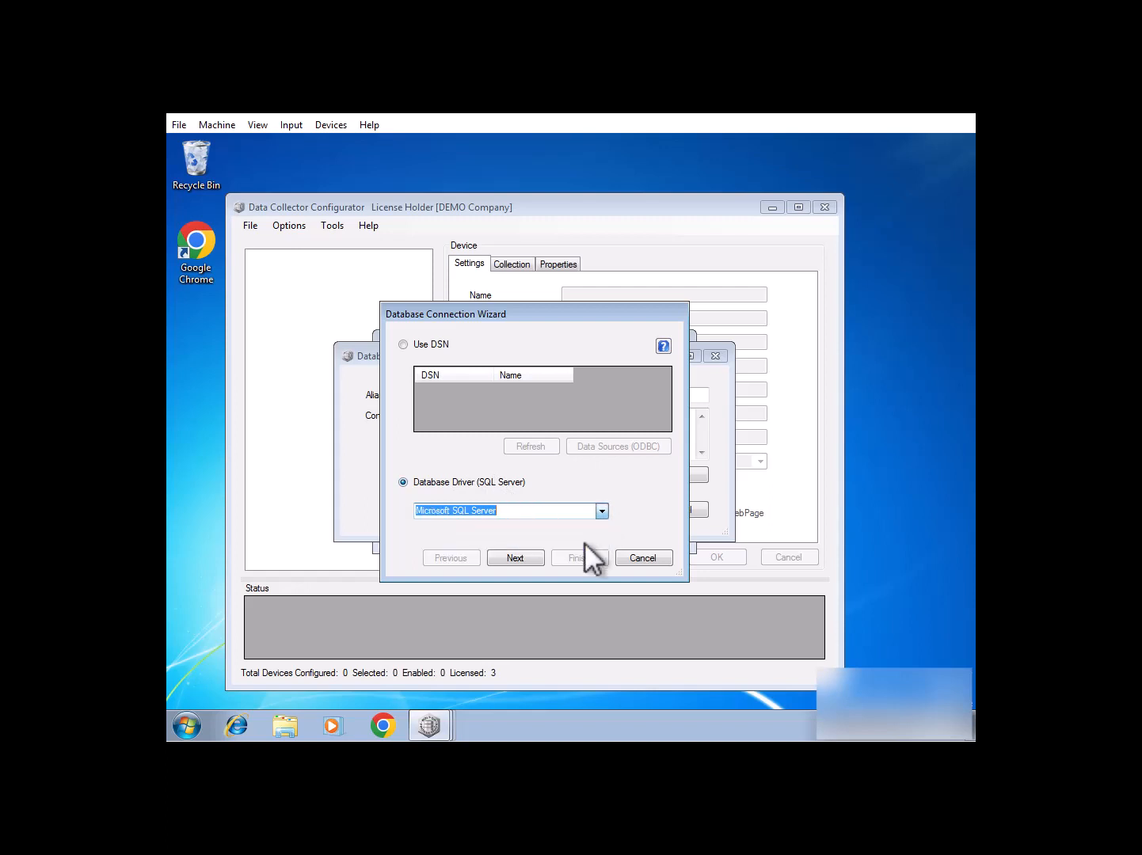
left_click(516, 558)
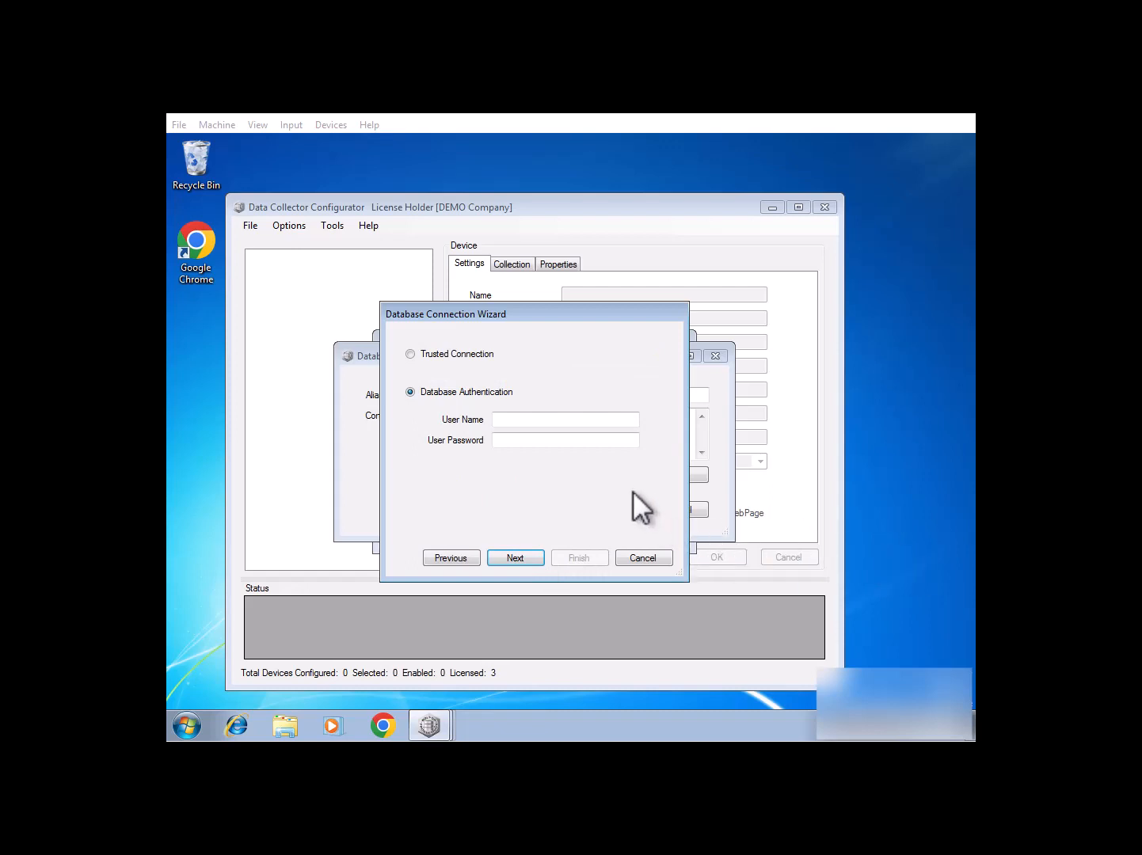
Use database authentication, entering the database user name and reusing it as the password.
left_click(533, 419)
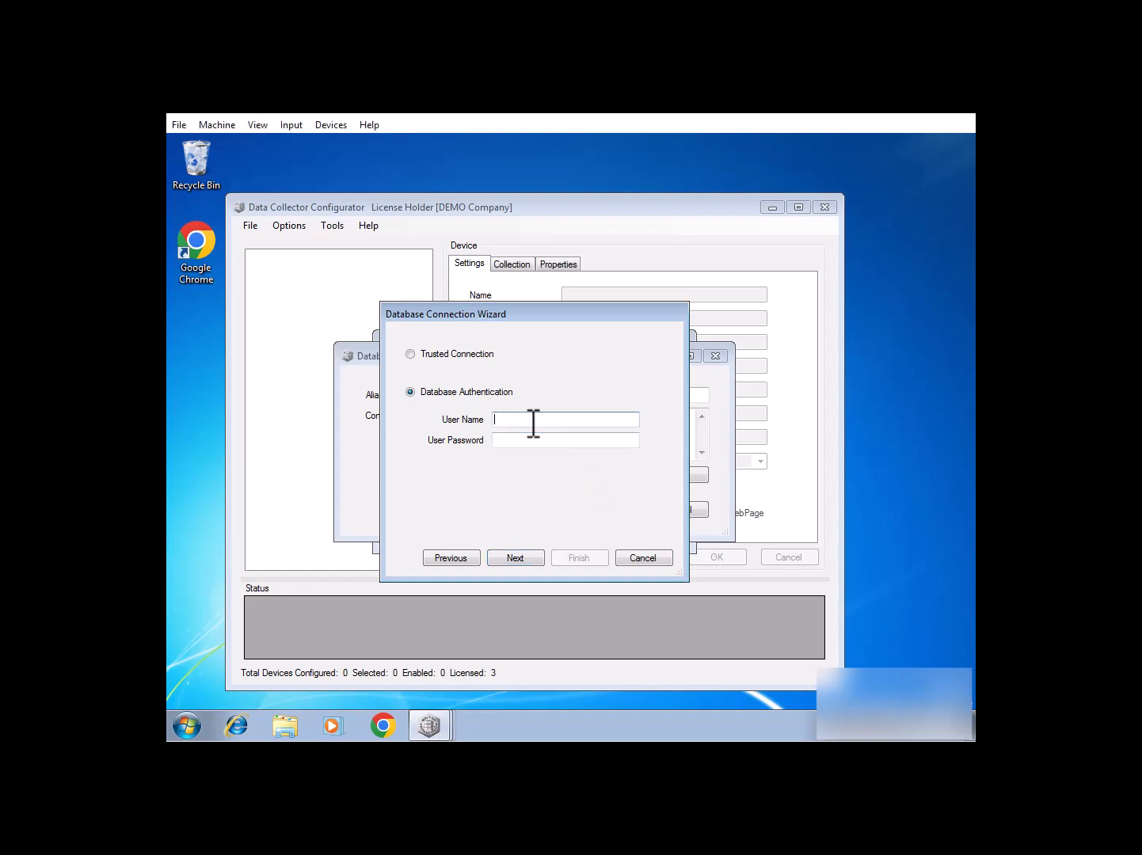
type("VomeDataUser")
key("Tab")
double_click(559, 417)
key("ctrl+c")
left_click(534, 440)
key("ctrl+v")
left_click(526, 556)
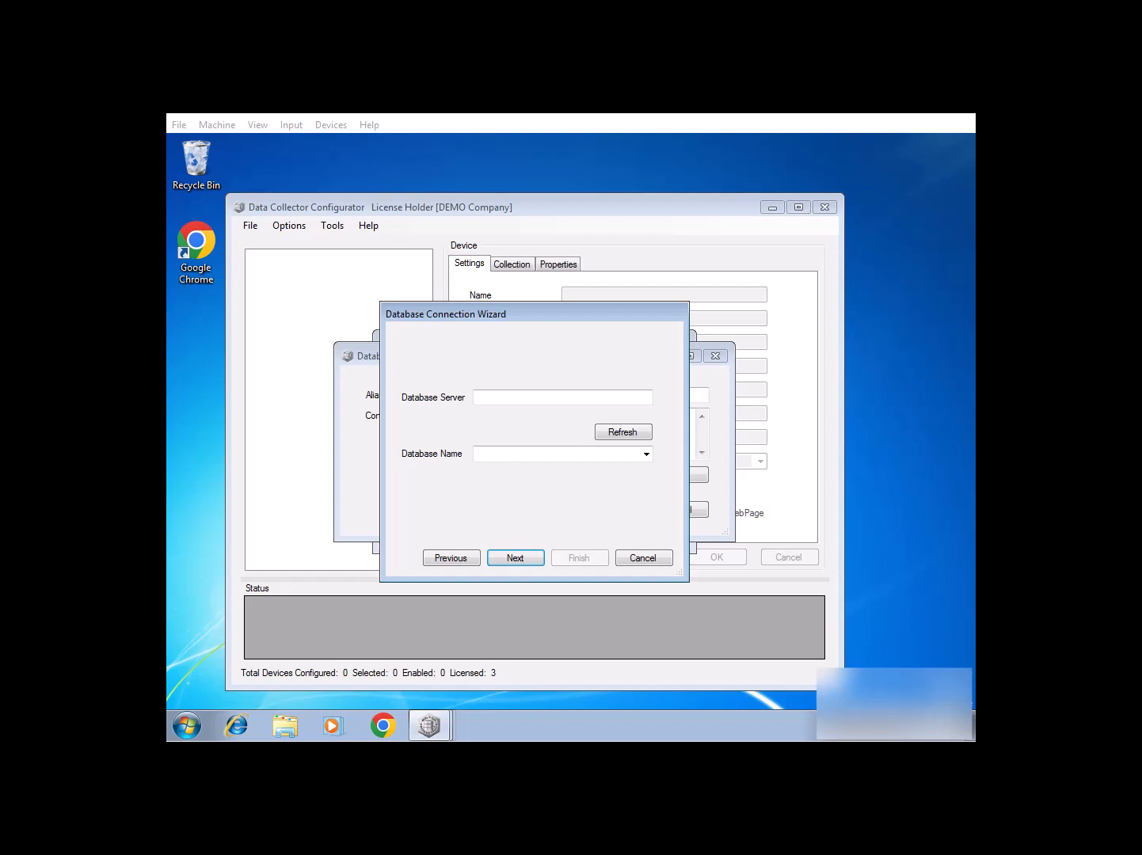
Point the connection at the VomeData database on server (local).
left_click(557, 390)
type("(local)")
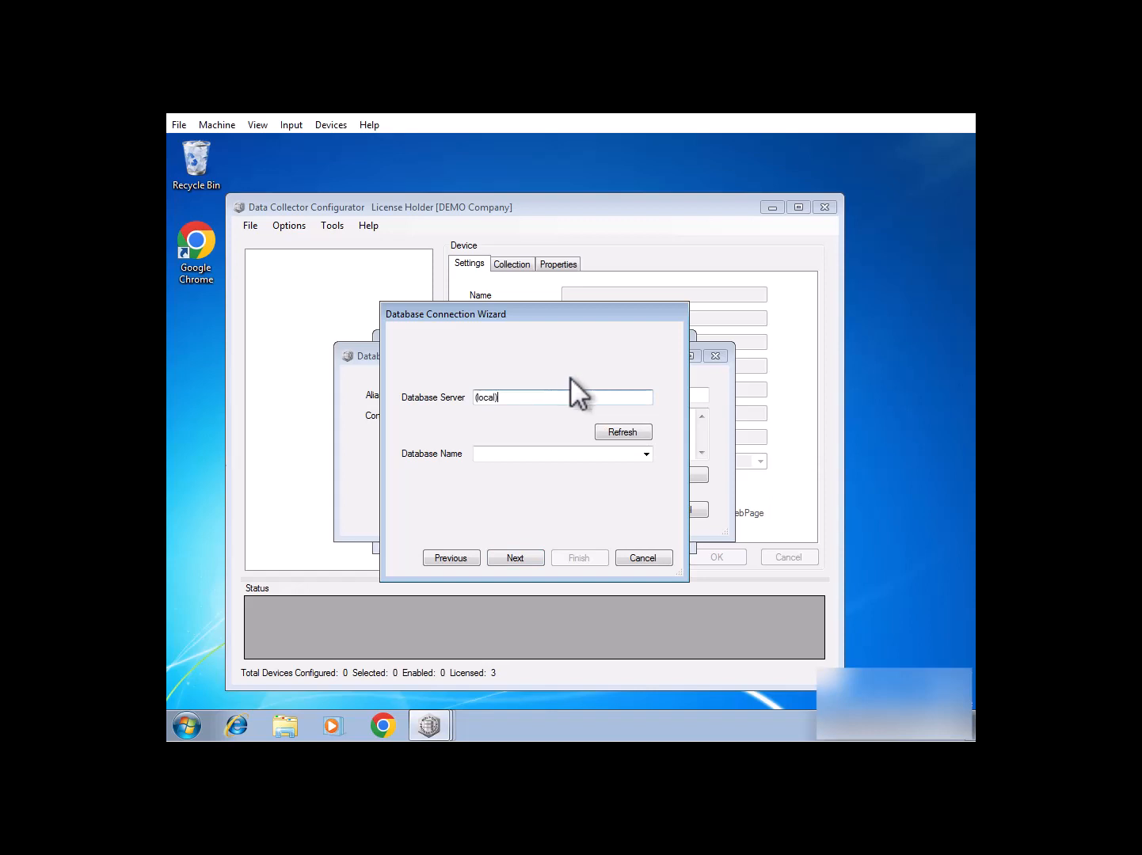
left_click(623, 432)
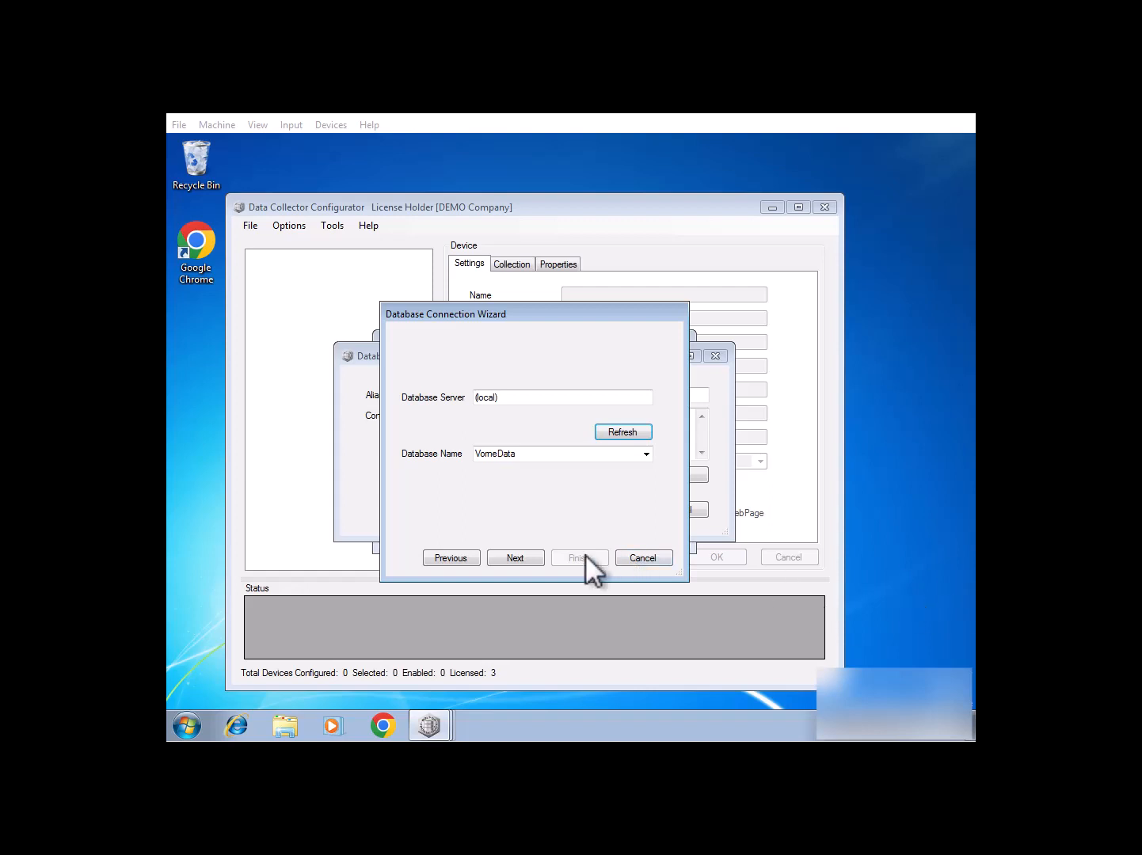
left_click(513, 558)
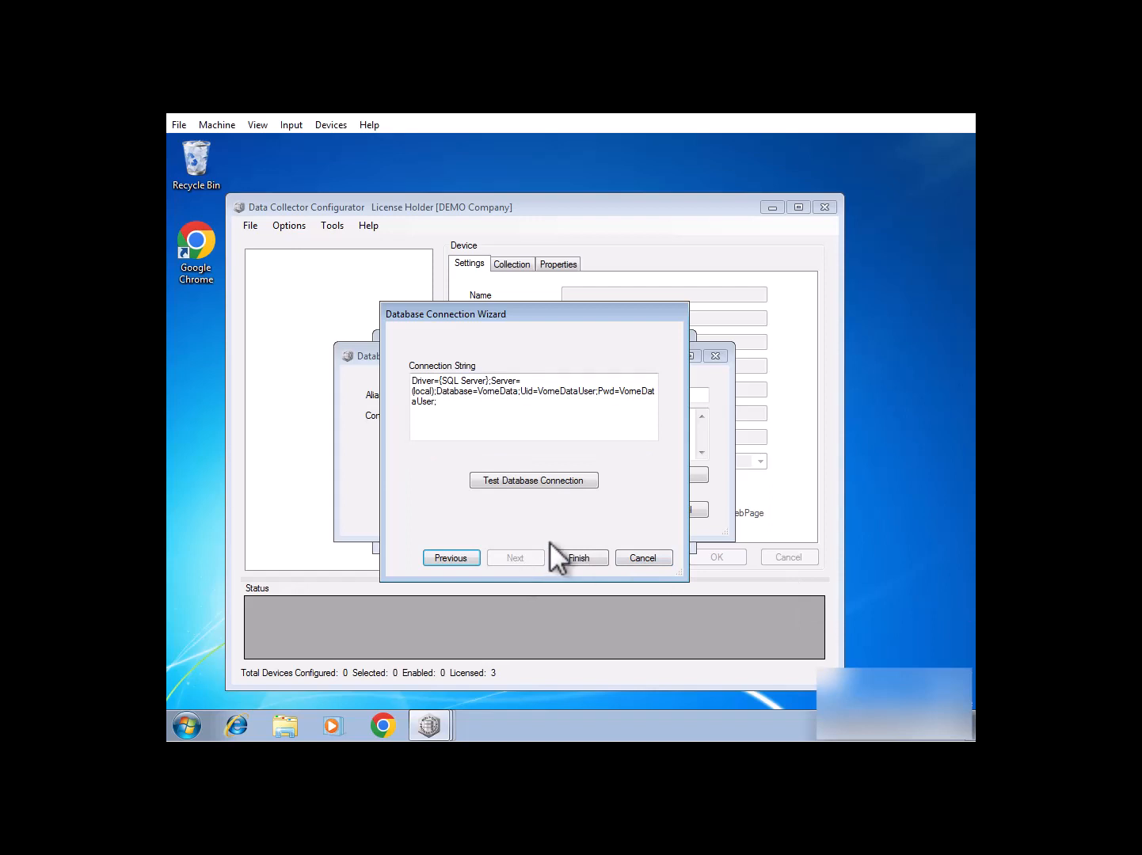
Test the connection successfully, finish the wizard and save the VomeSQLData storage location.
left_click(546, 480)
left_click(624, 485)
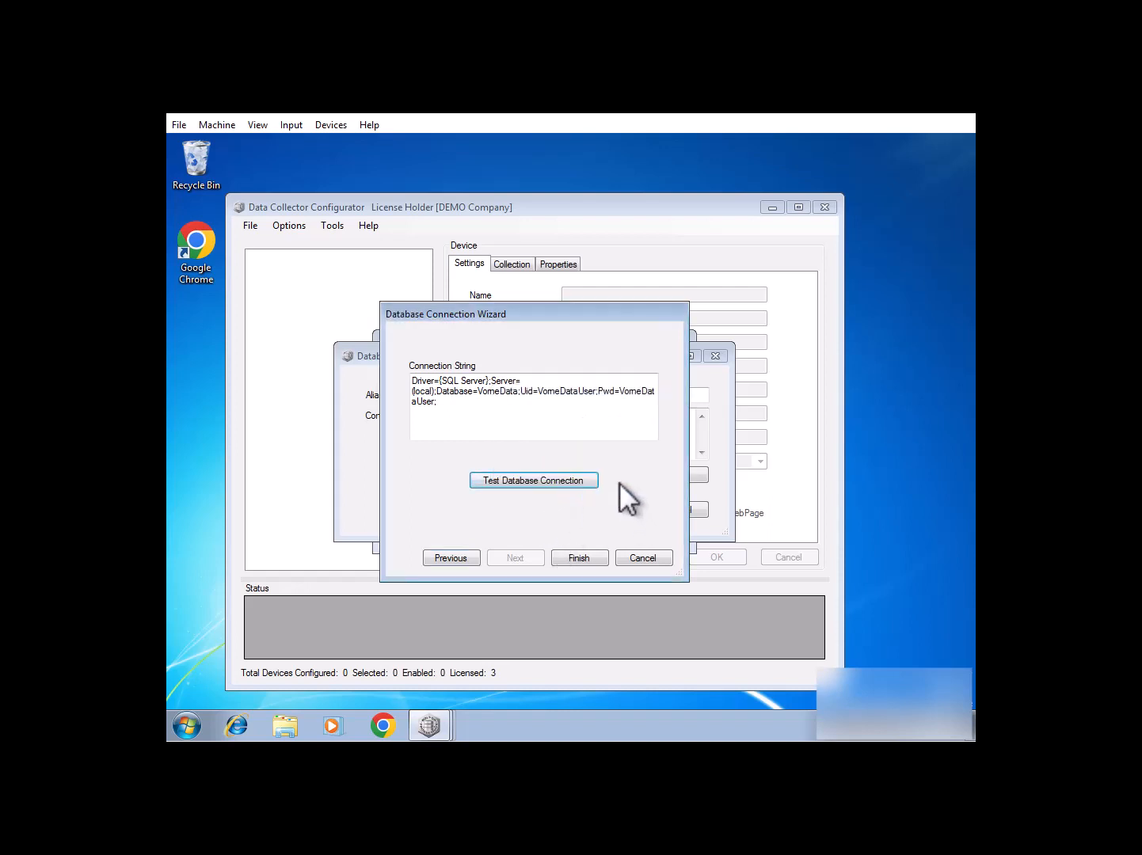
left_click(589, 559)
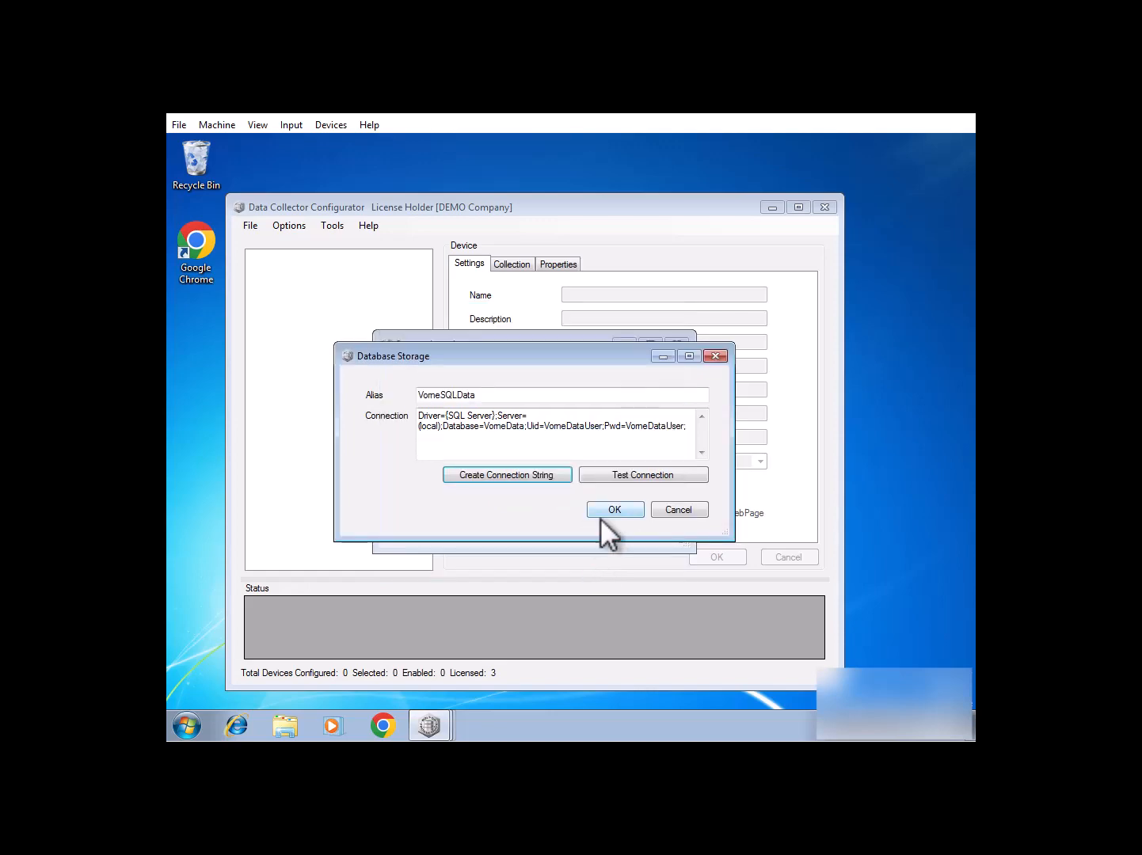
left_click(603, 513)
left_click(657, 533)
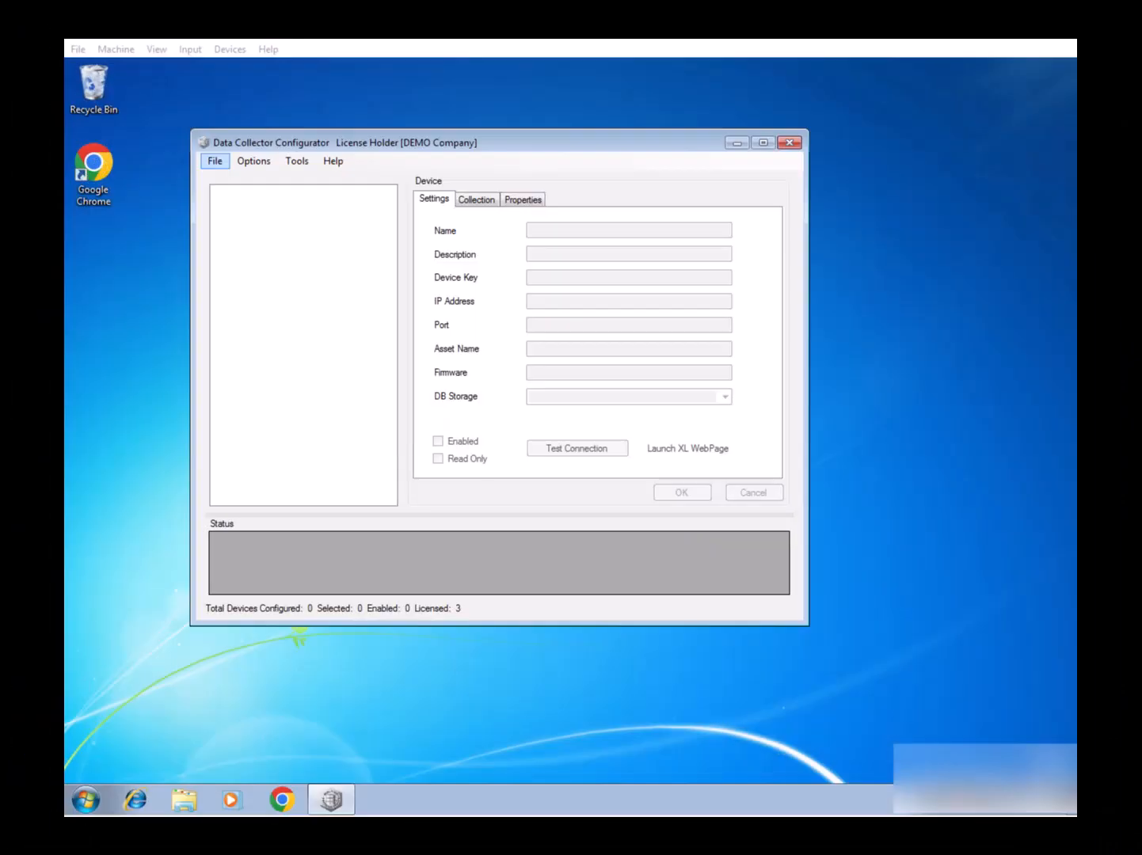
Create a new device named Device1 at IP 50.1.10.45.100 storing data to VomeSQLData.
right_click(308, 335)
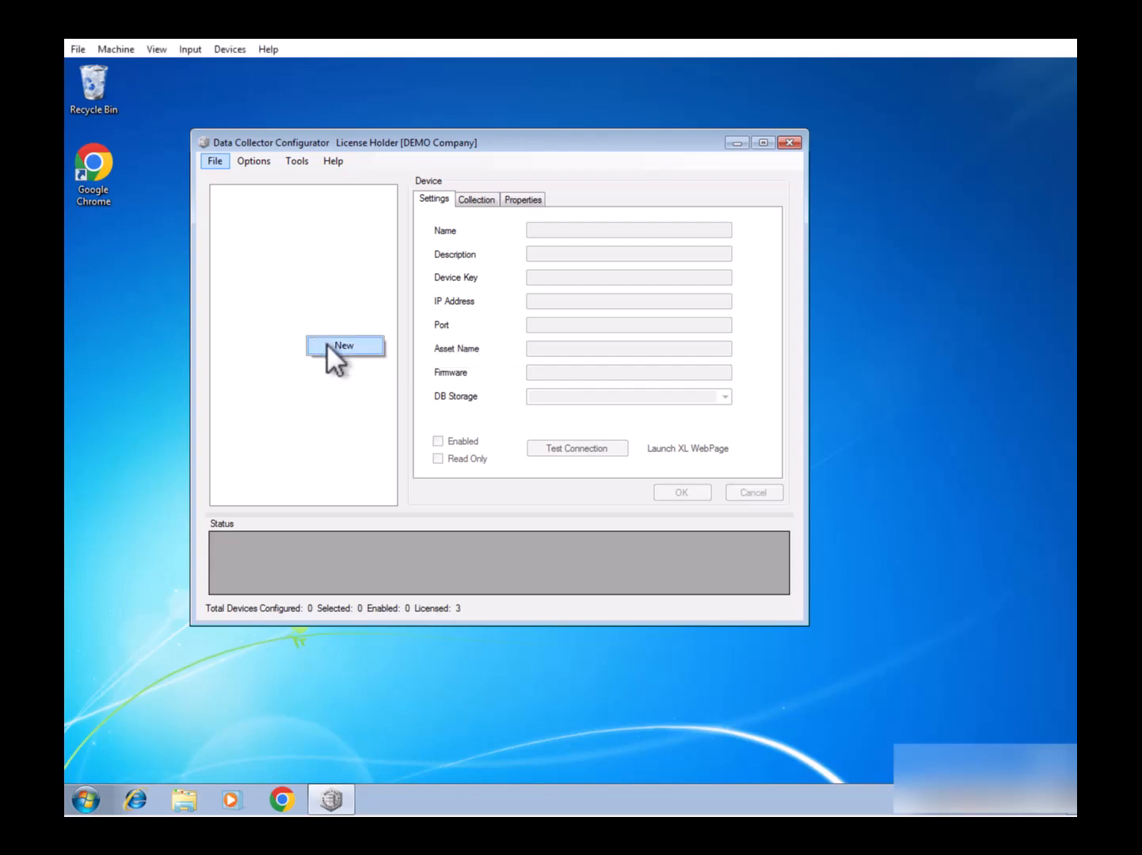
left_click(326, 343)
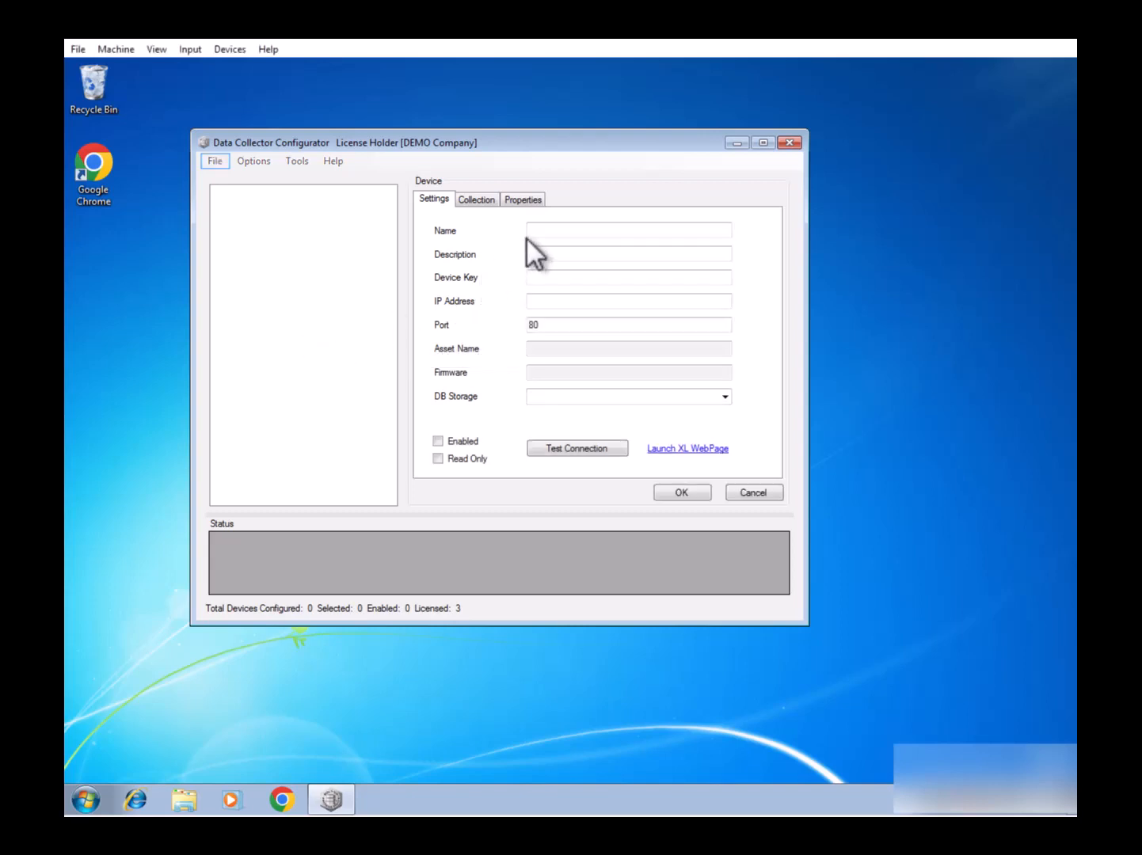
left_click(550, 231)
type("Device1")
left_click(576, 303)
type("50")
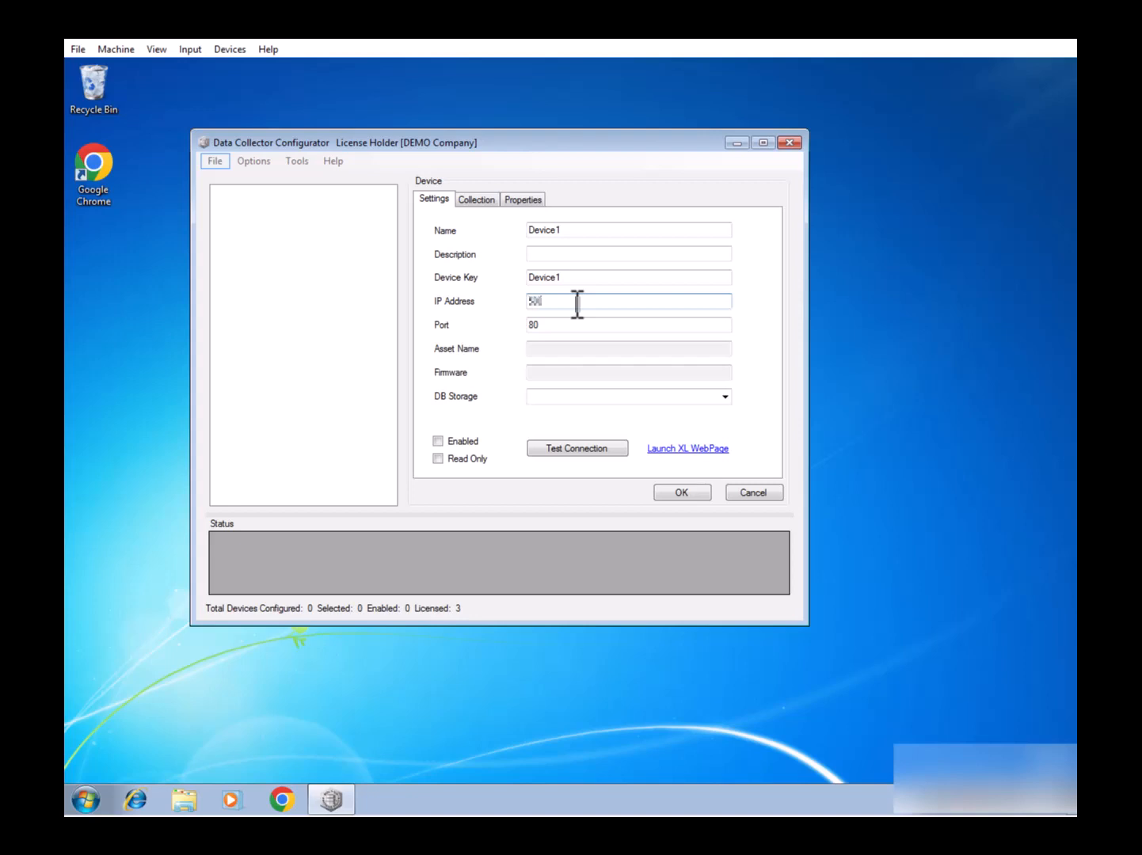
type(".1.10.45.100")
left_click(724, 398)
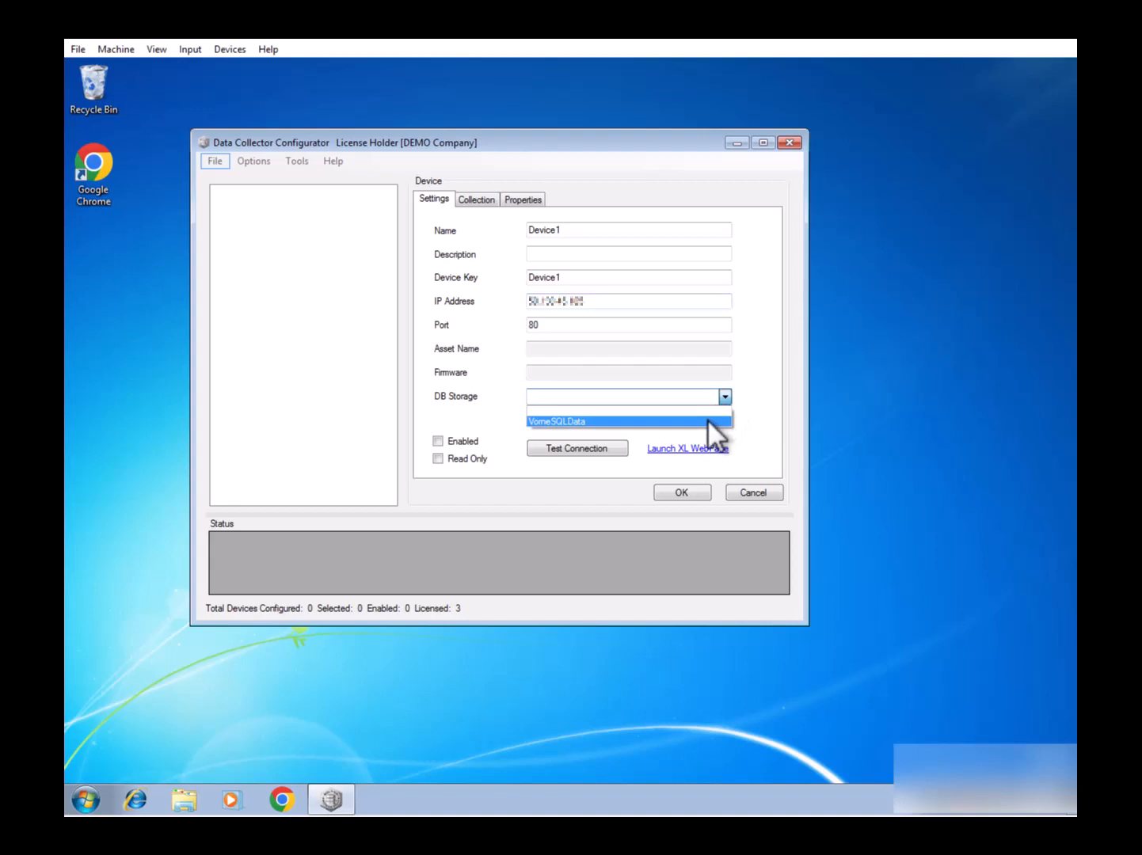
left_click(708, 421)
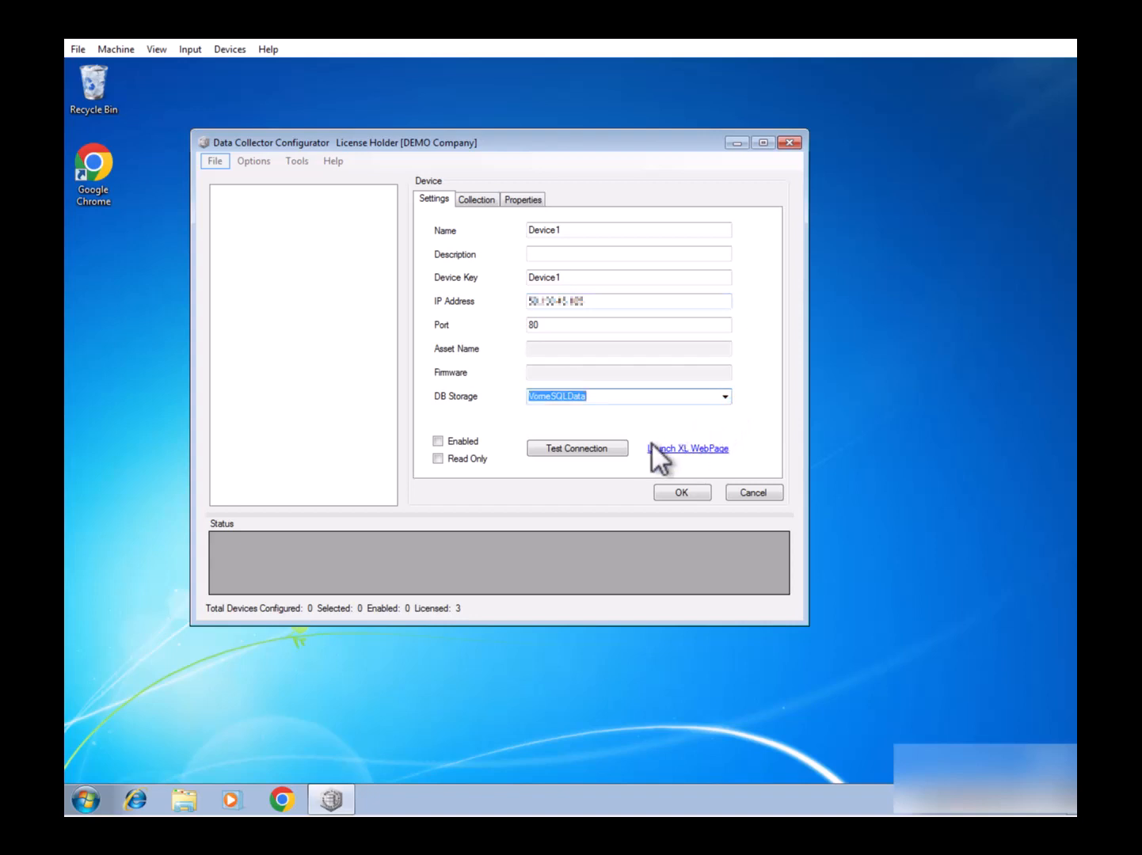
Confirm Device1's connection test passes, enable it, and save the configuration.
left_click(605, 447)
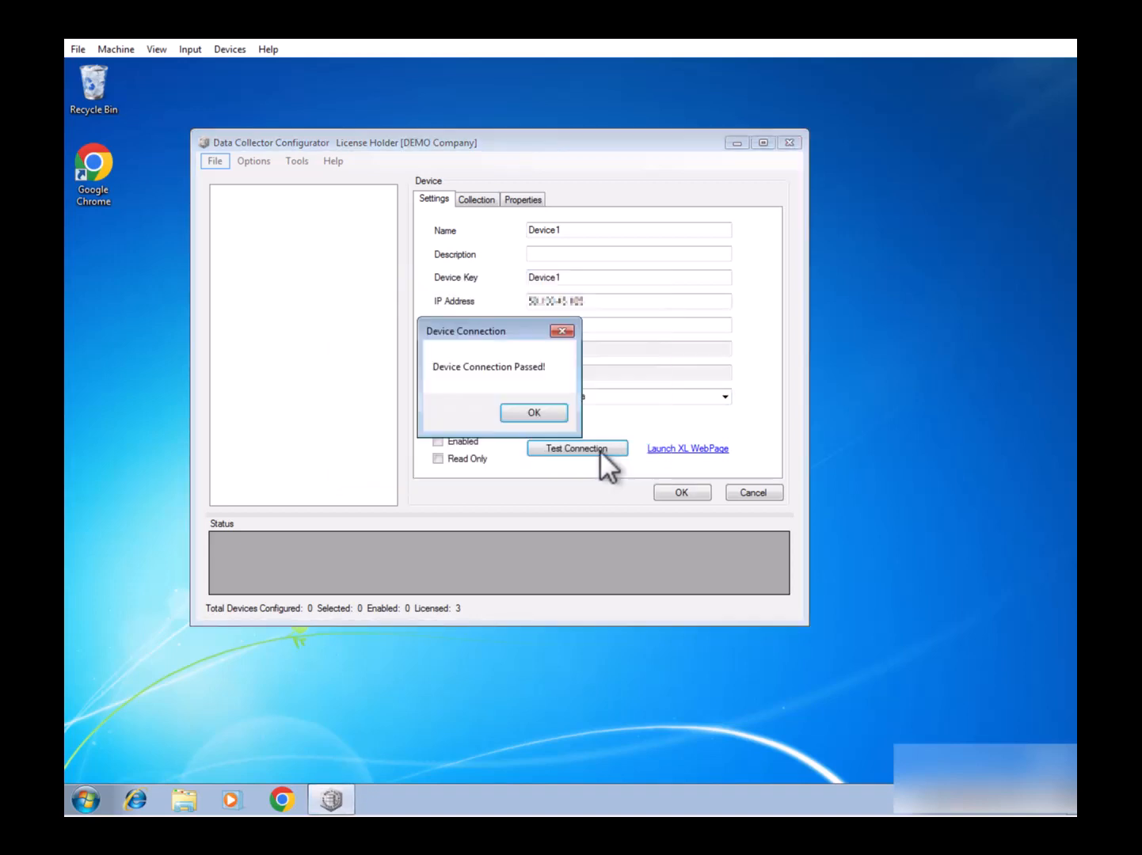
left_click(552, 414)
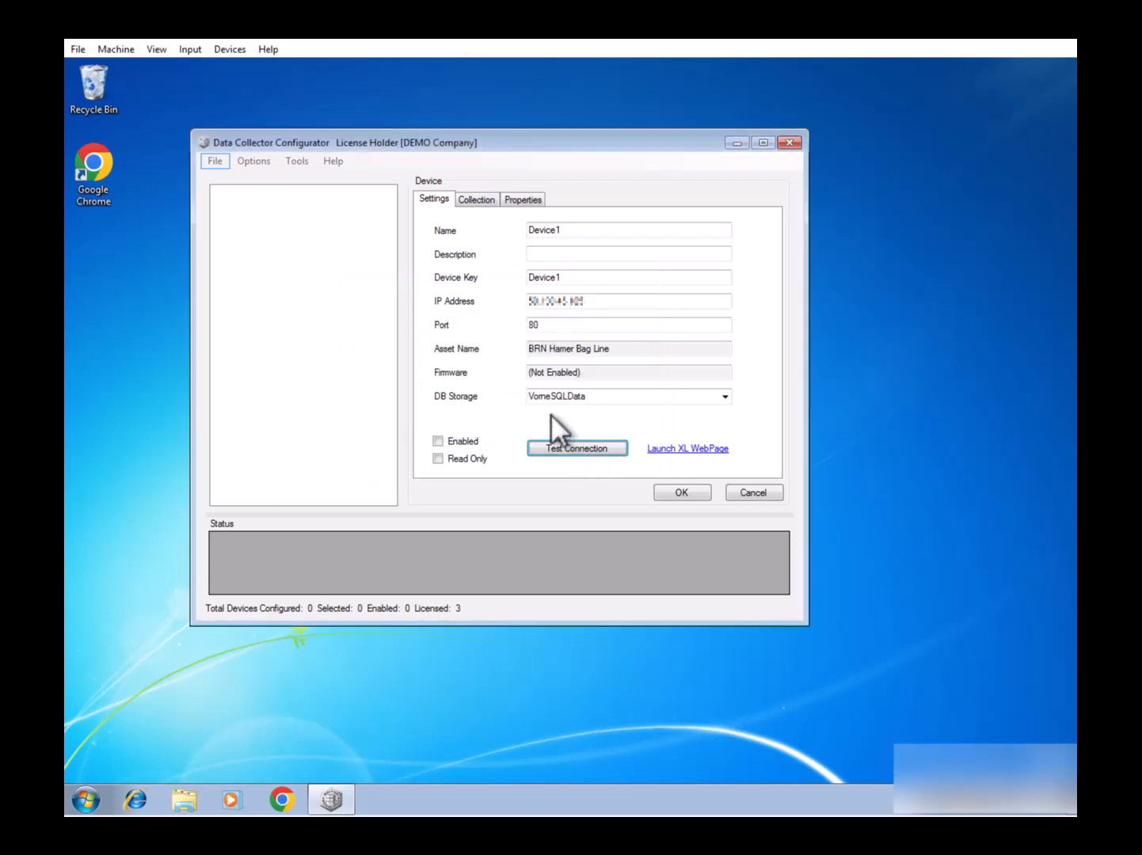
left_click(437, 441)
left_click(676, 493)
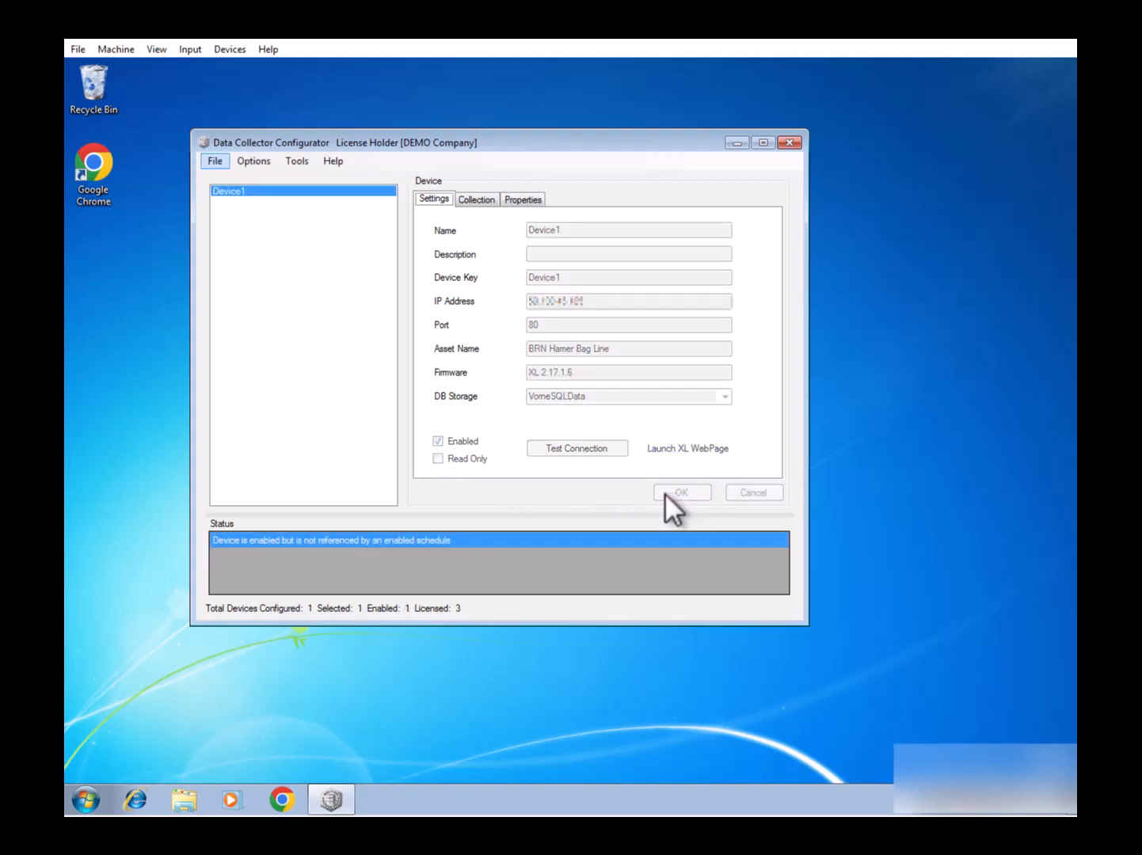
left_click(214, 160)
left_click(222, 180)
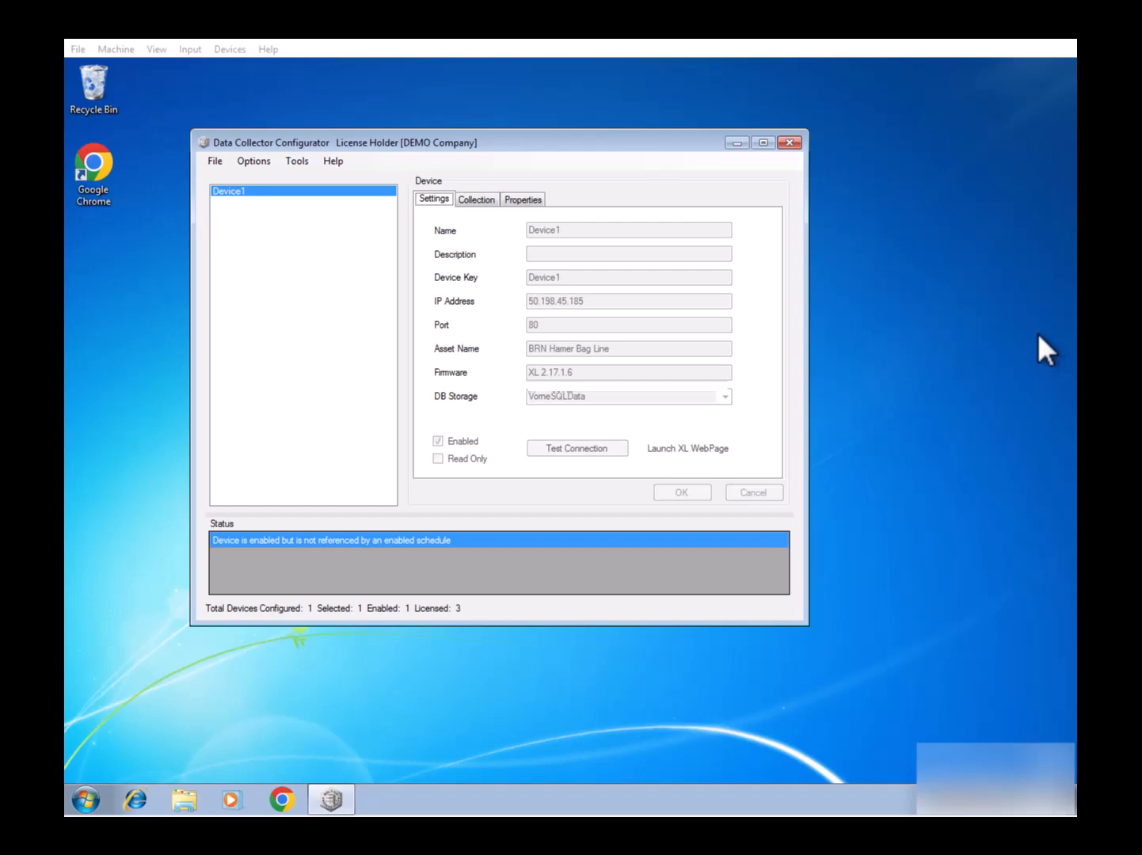
Create an enabled Schedule1 set to run on a 5-minute interval.
left_click(252, 165)
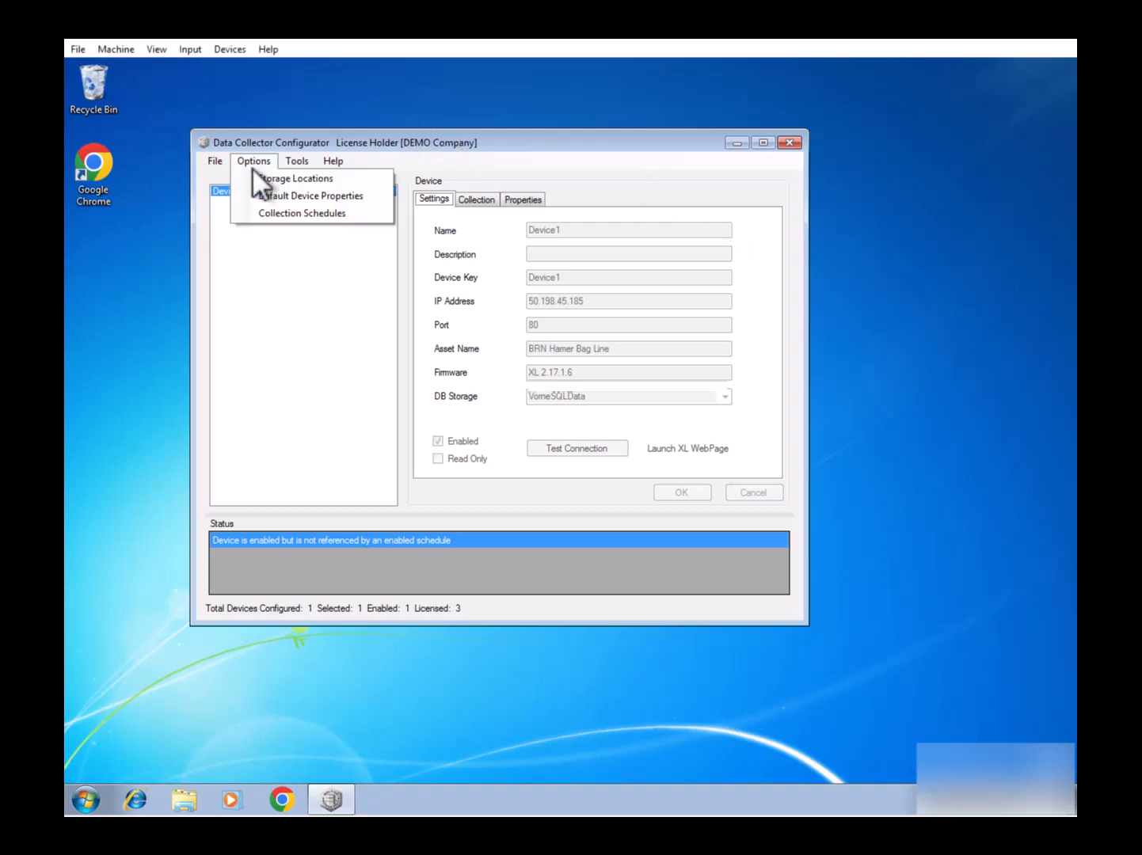
left_click(275, 214)
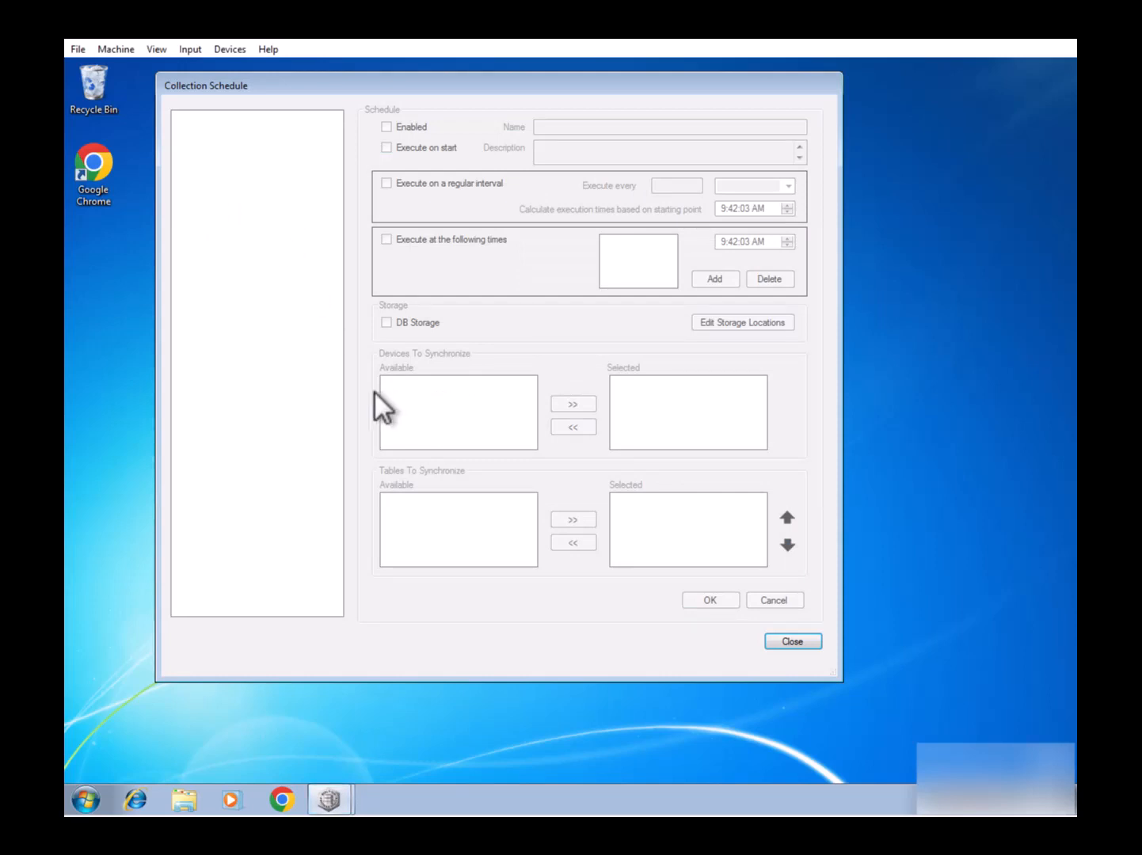
right_click(251, 383)
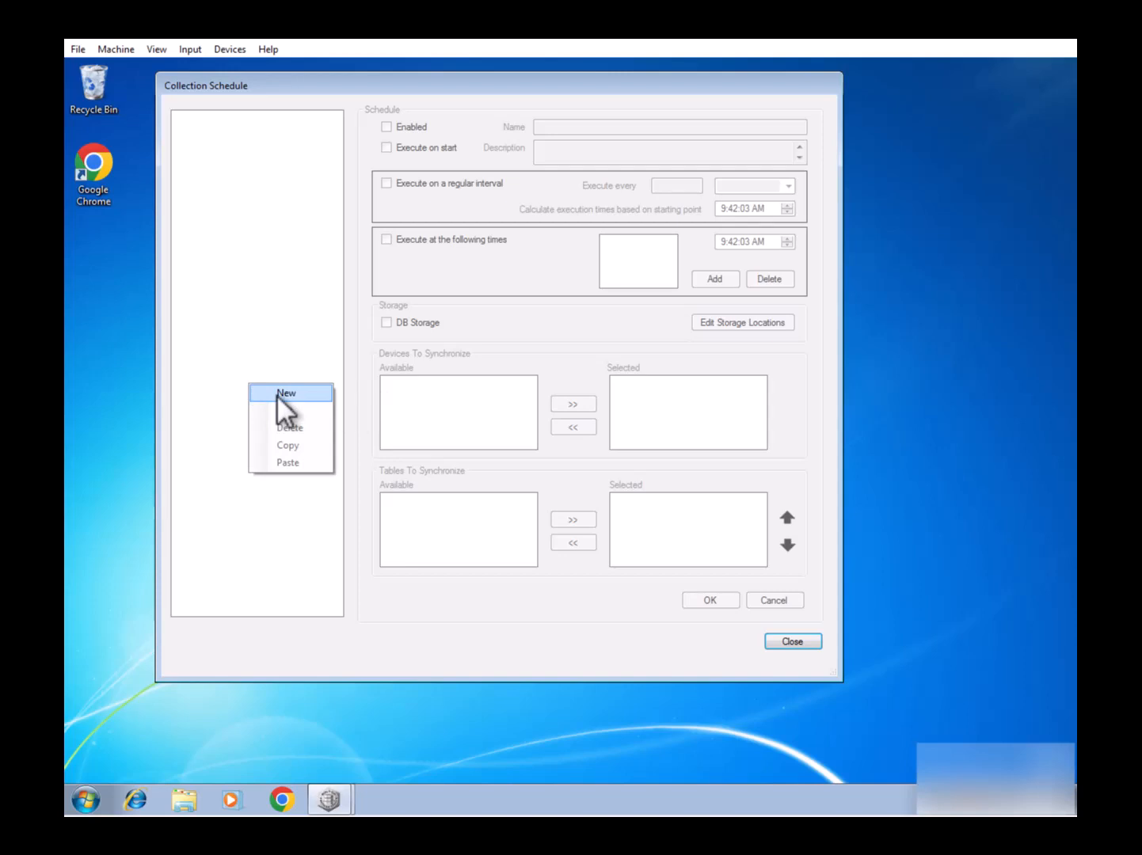
left_click(277, 394)
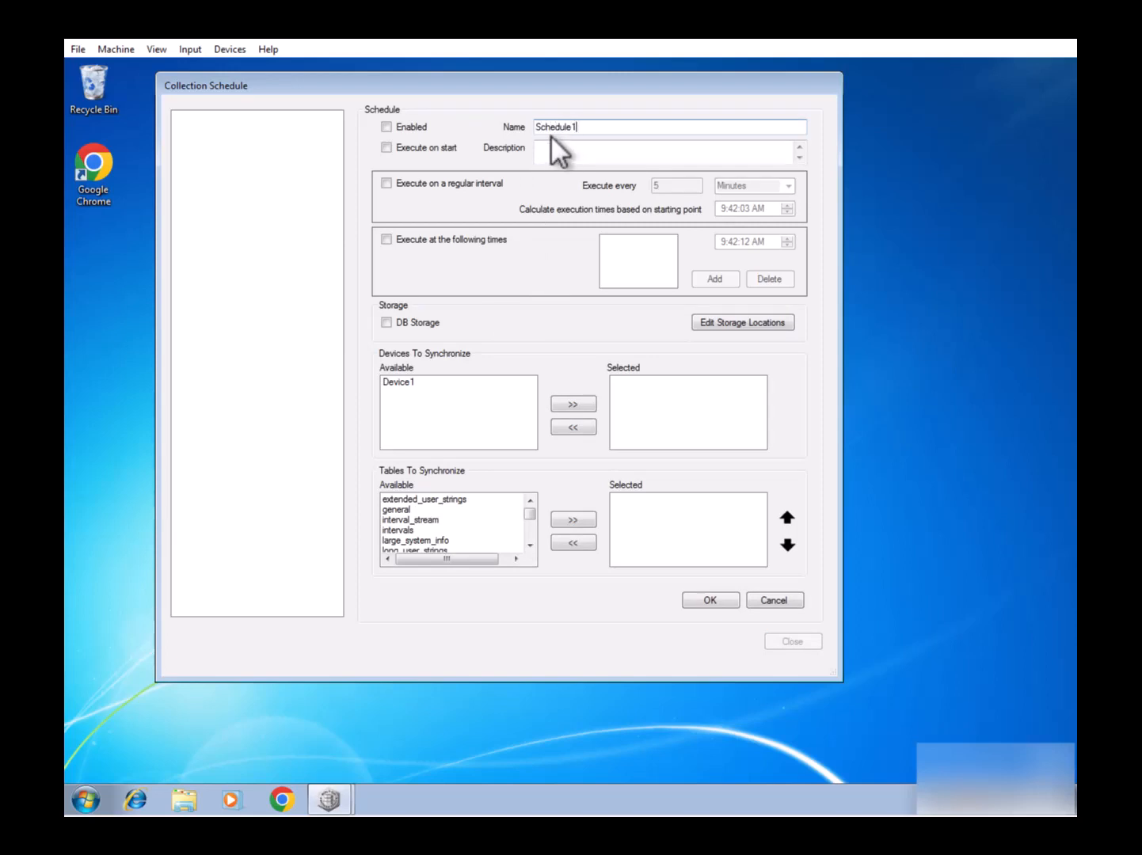
left_click(386, 127)
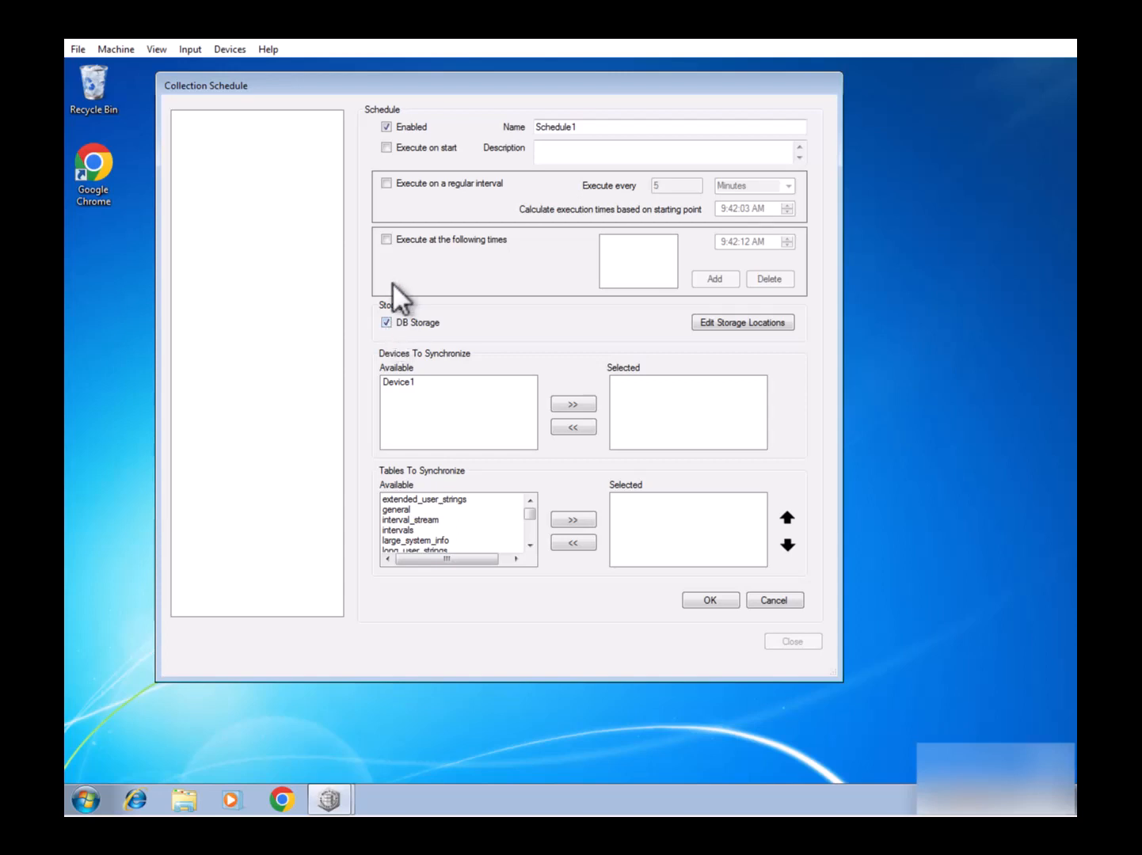
left_click(385, 183)
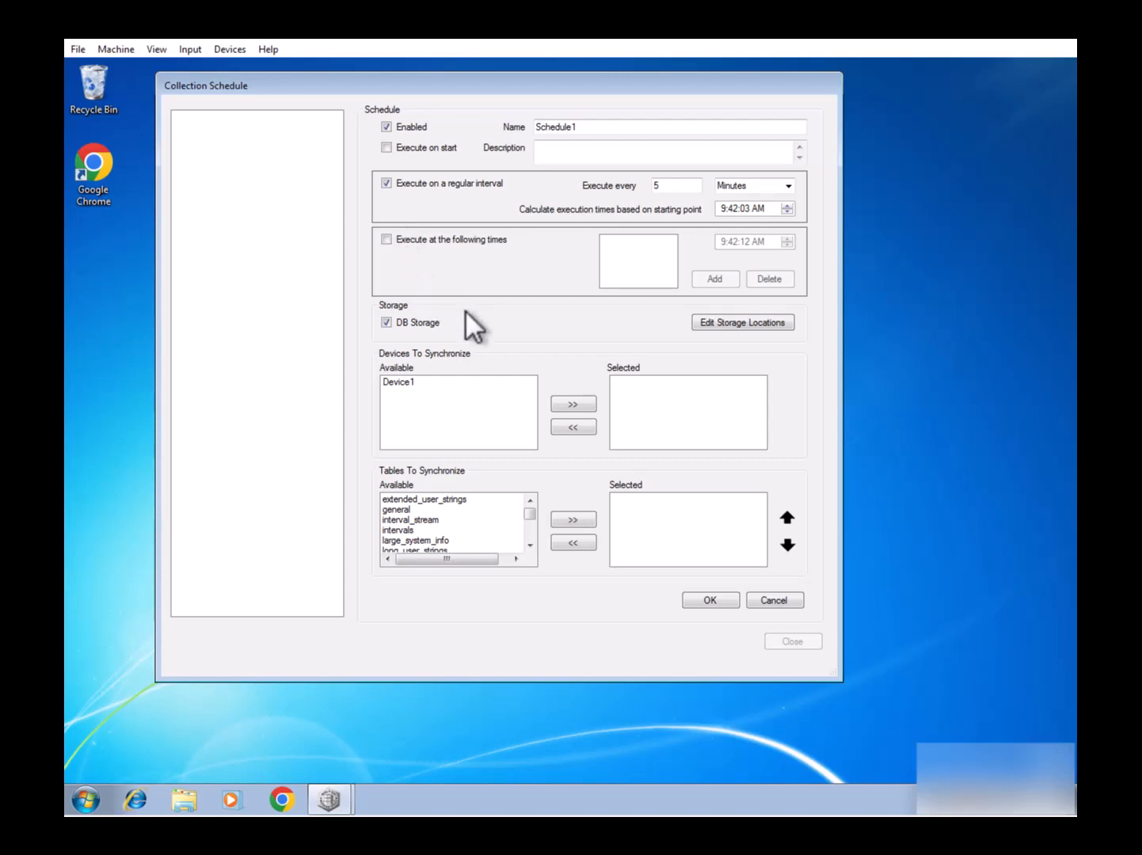
Add Device1 and all its tables to Schedule1 and save the schedule.
left_click(398, 384)
left_click(573, 404)
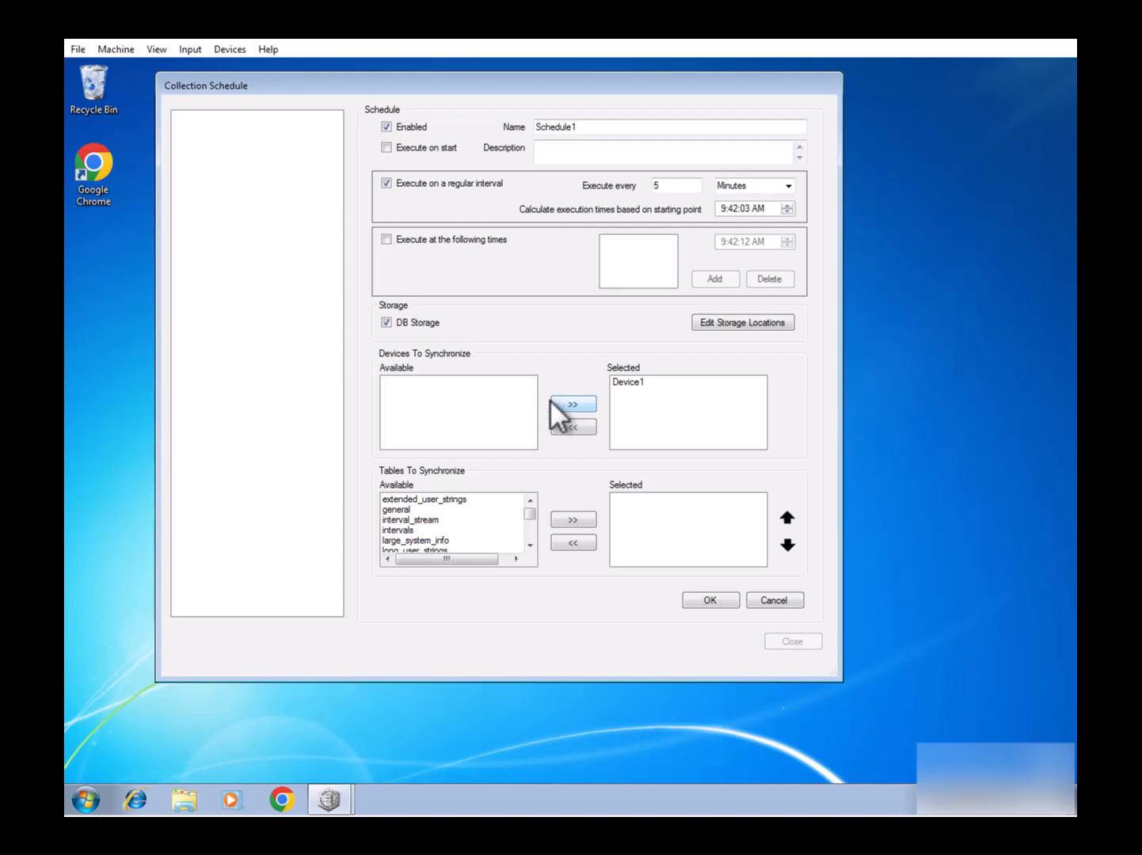
left_click(455, 500)
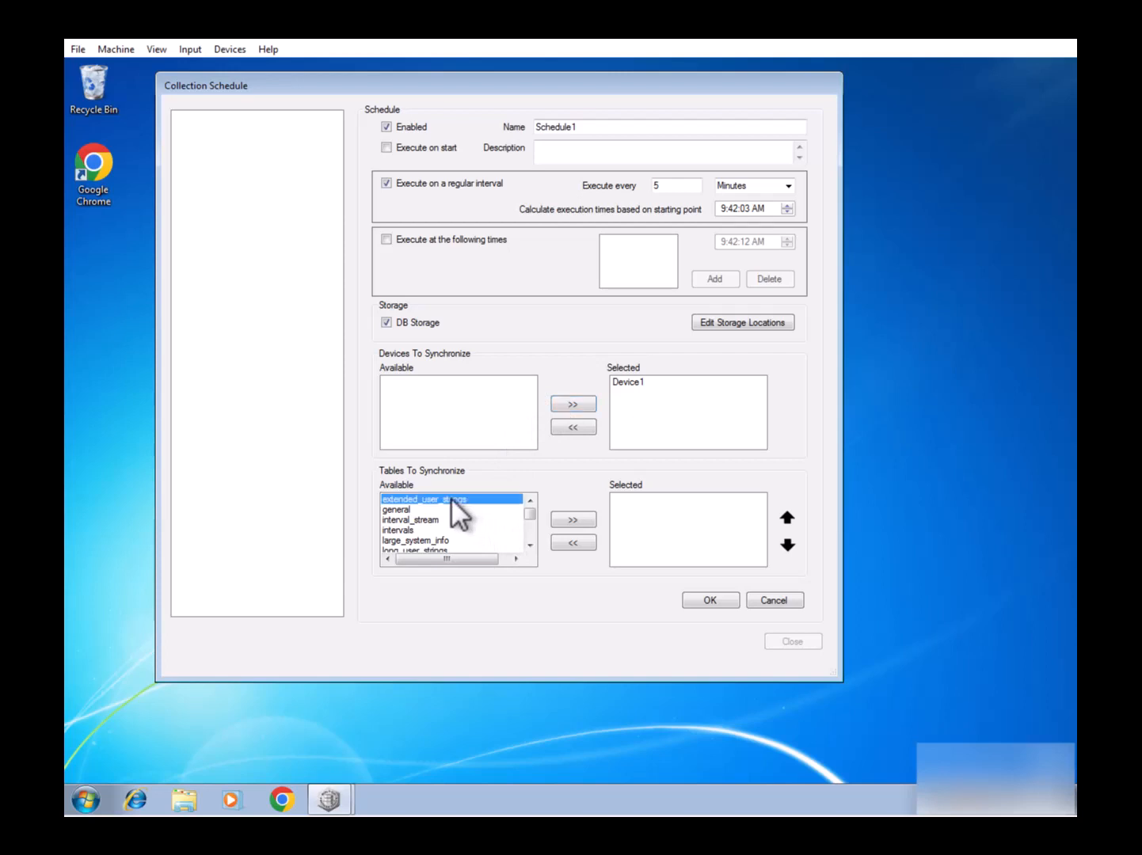
scroll(441, 539, "down", 10)
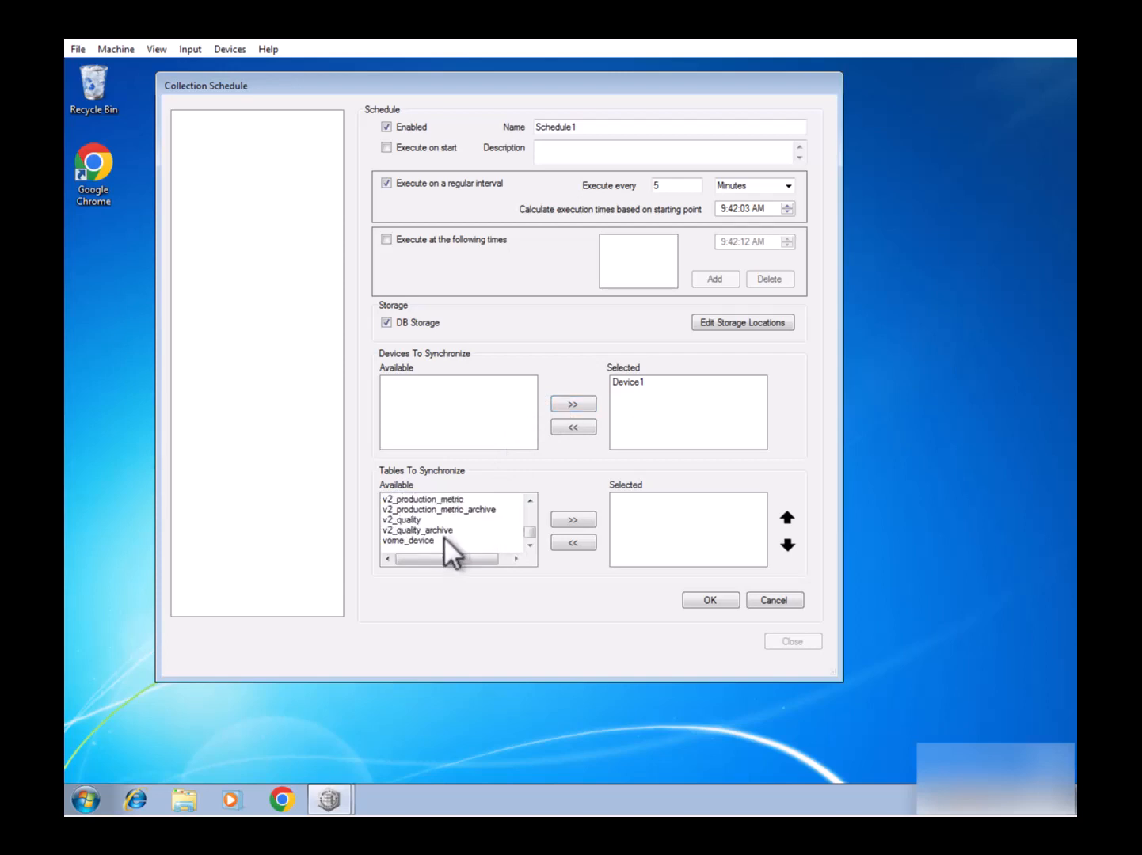
left_click(438, 540, "shift")
left_click(563, 517)
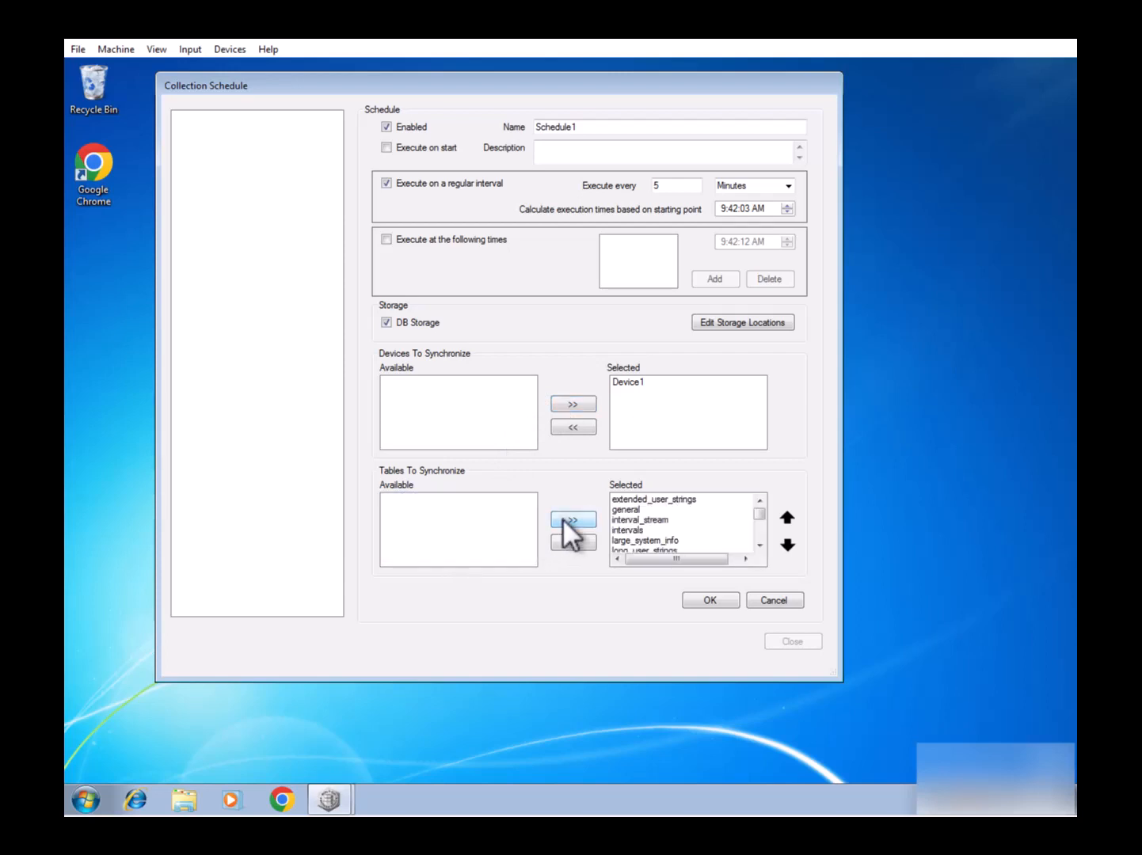
left_click(714, 601)
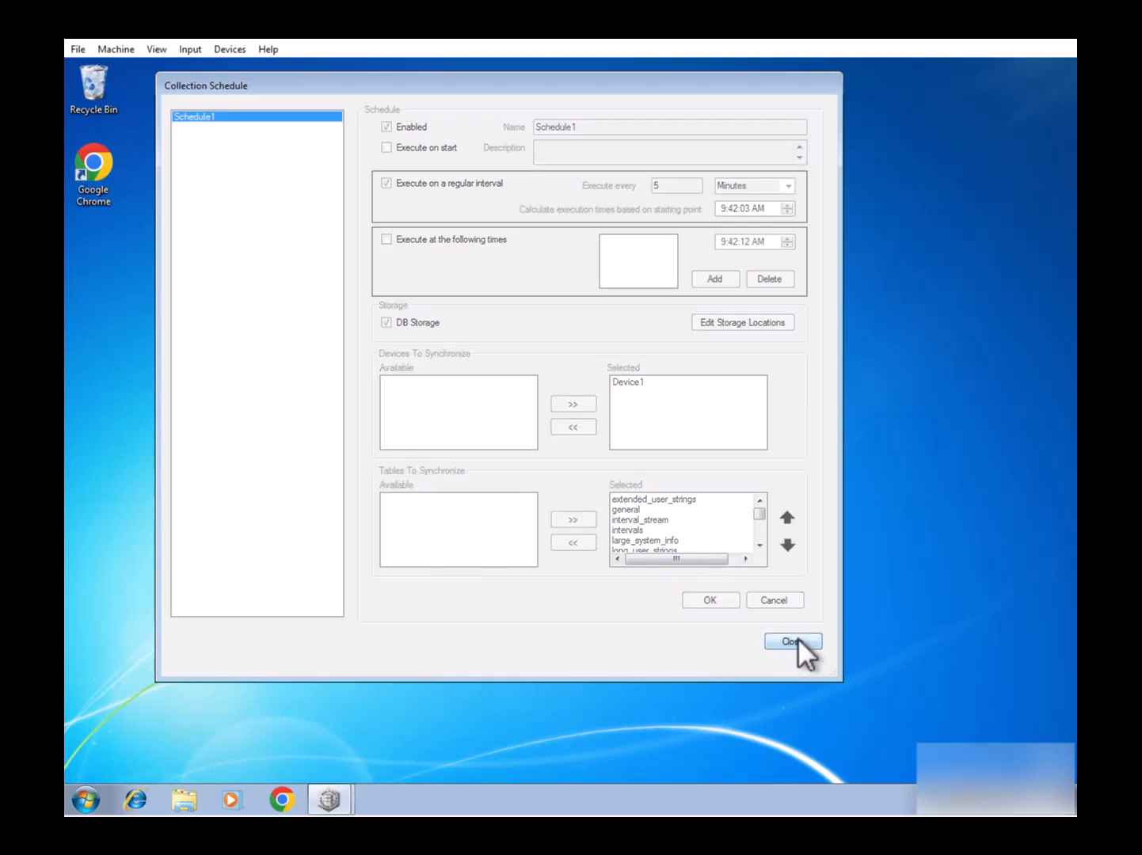
left_click(791, 641)
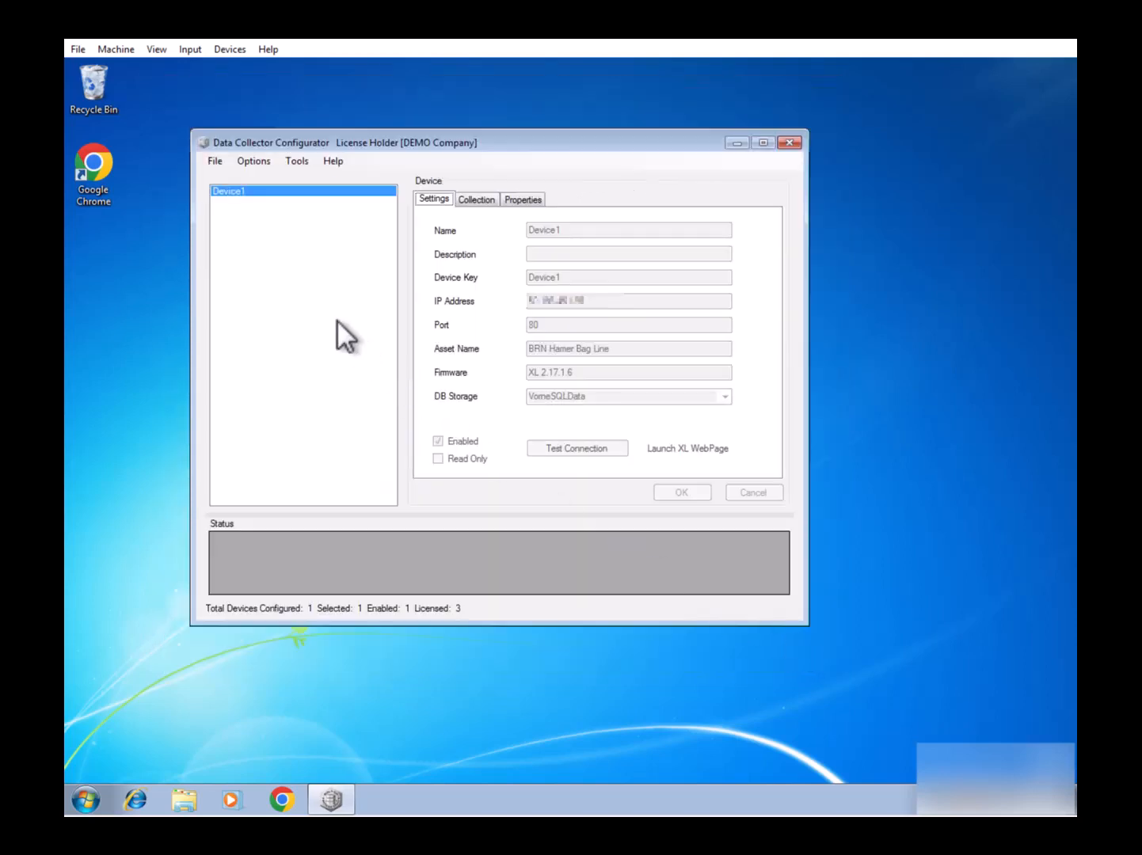
left_click(215, 159)
left_click(218, 174)
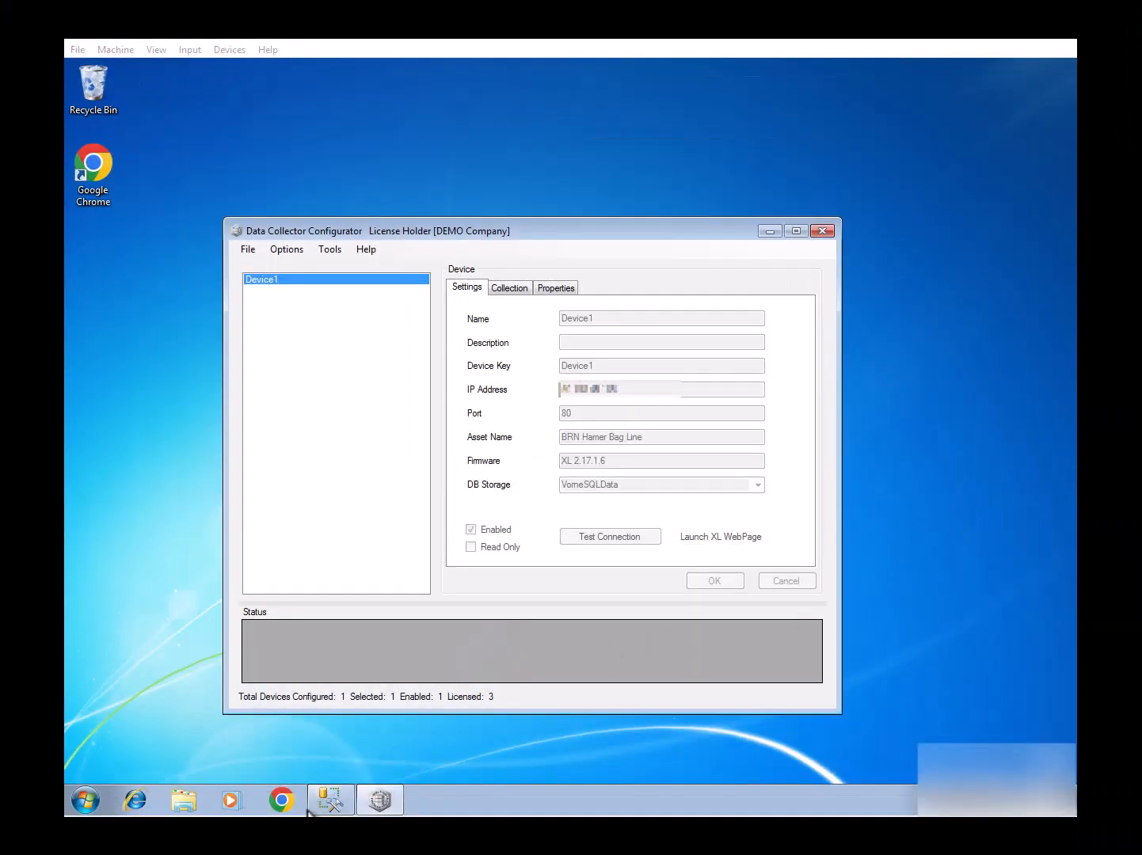
mouse_move(329, 800)
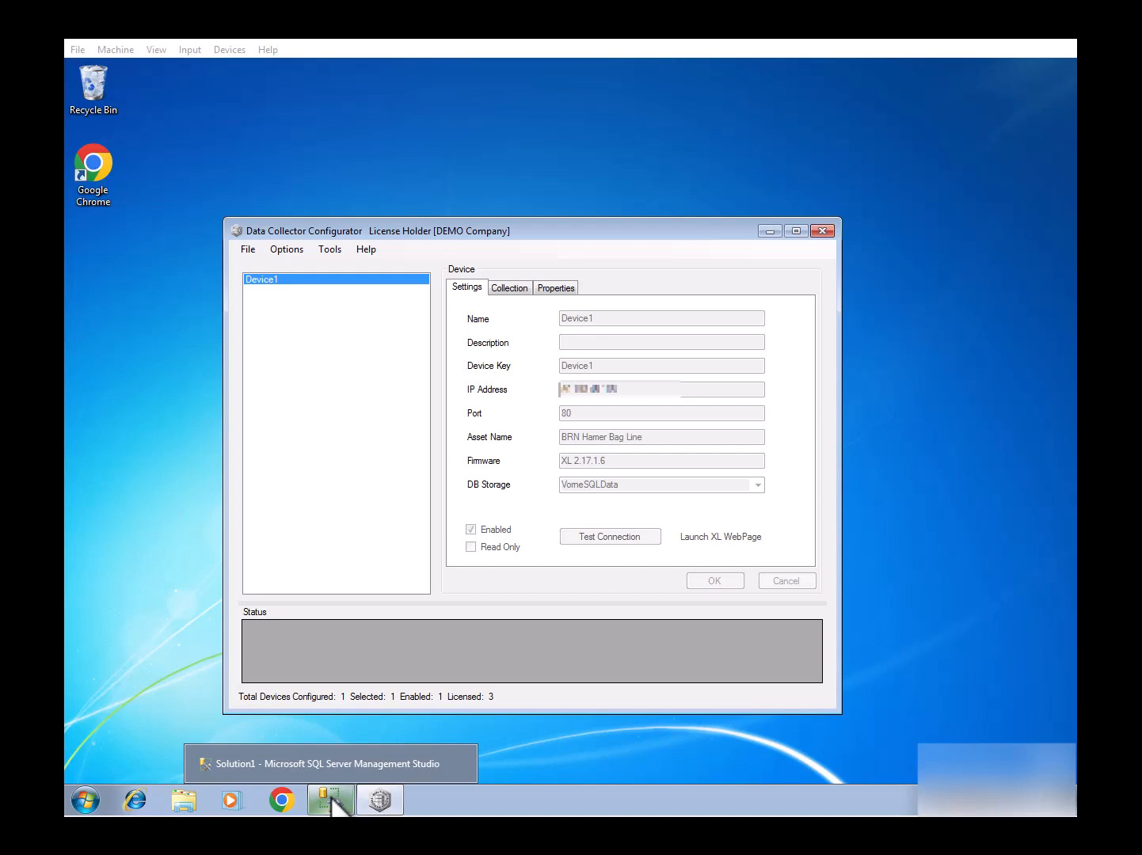
In SSMS, query the top 1000 rows of dbo.v2_production_metric.
left_click(330, 800)
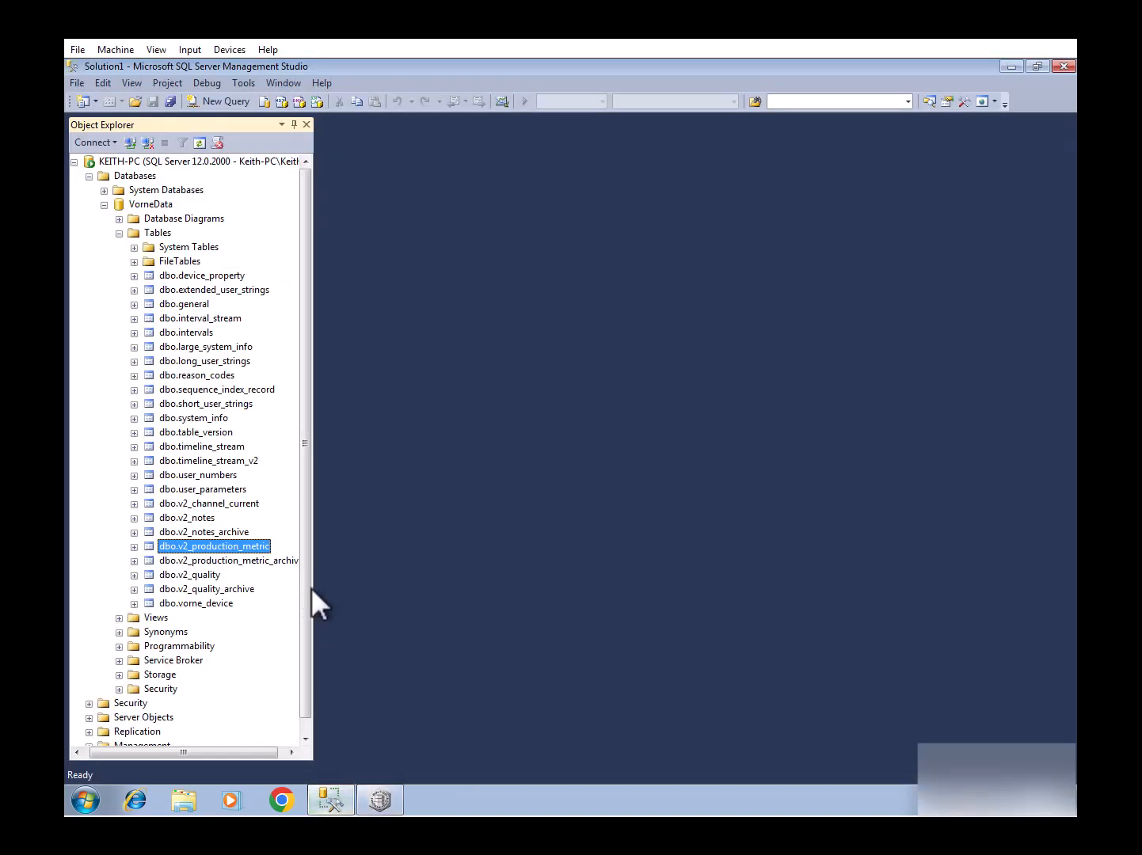
right_click(227, 545)
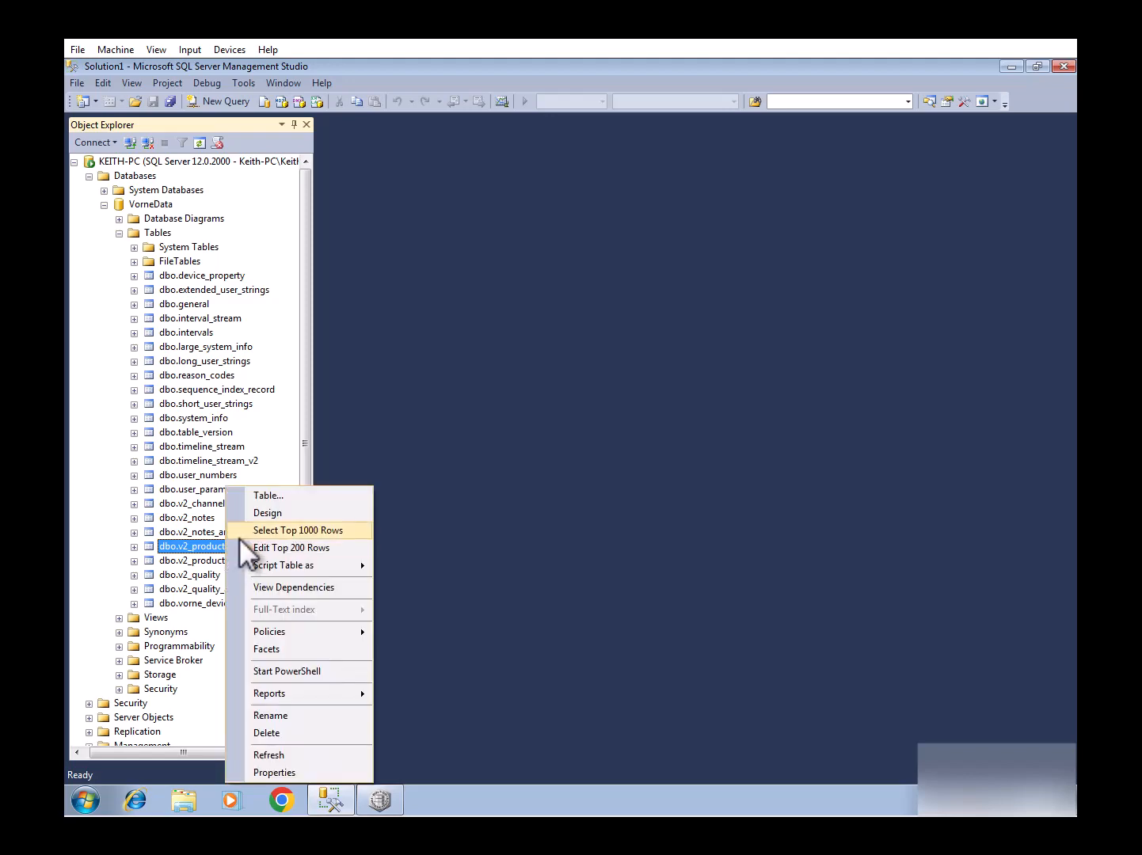
left_click(259, 530)
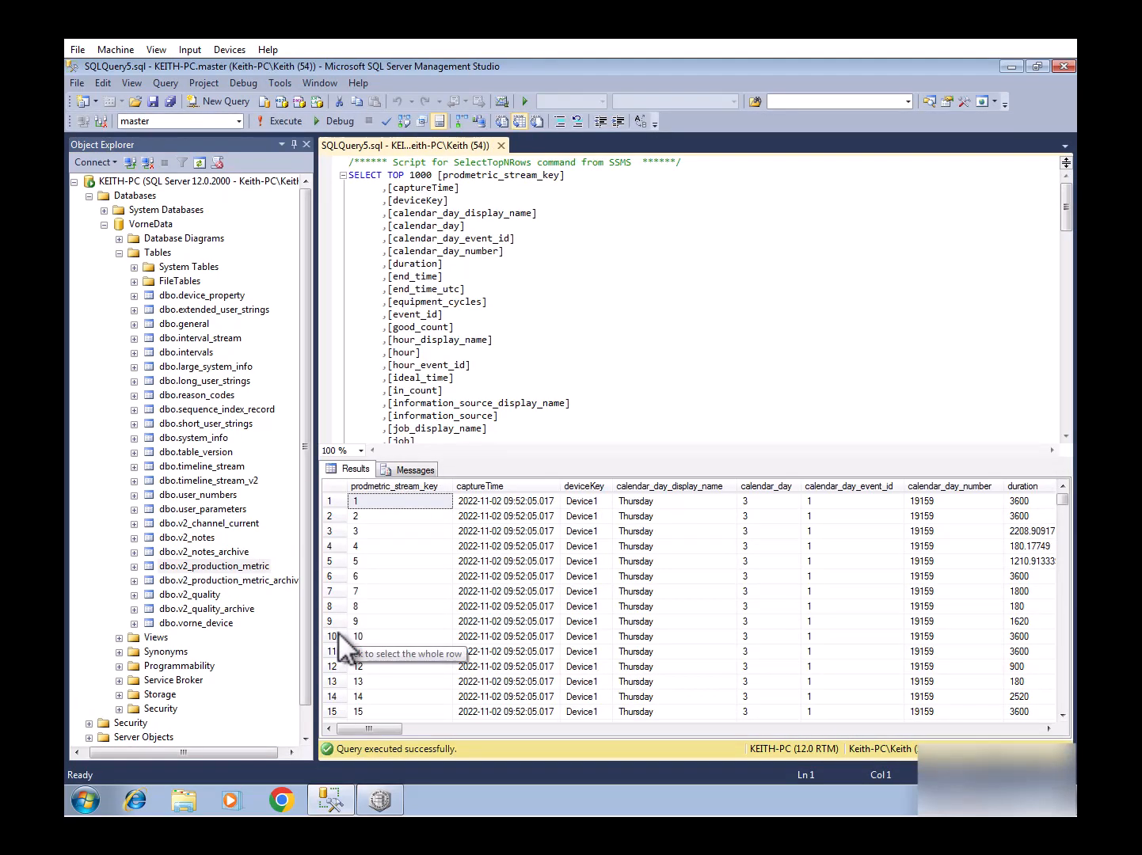
Expand the database Views and query the top 1000 rows of ProcessStateEventView.
left_click(156, 637)
scroll(157, 637, "down", 1)
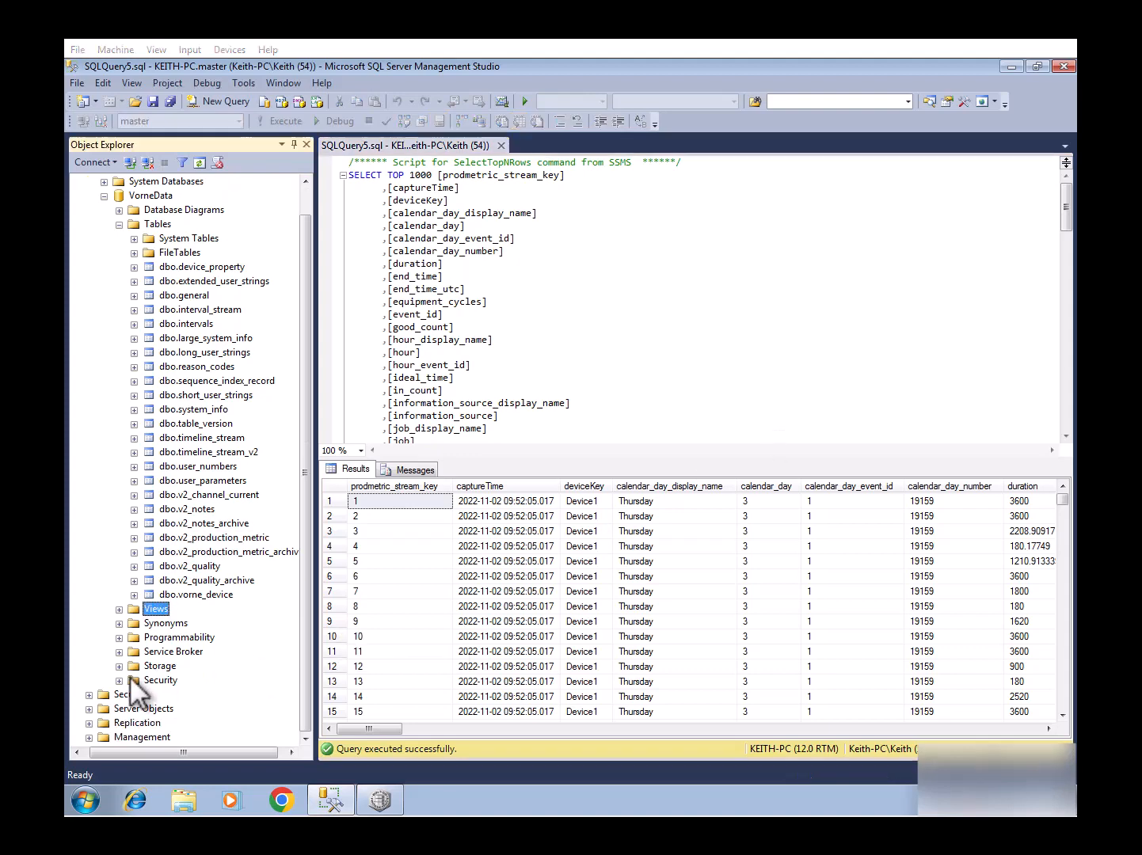
left_click(119, 609)
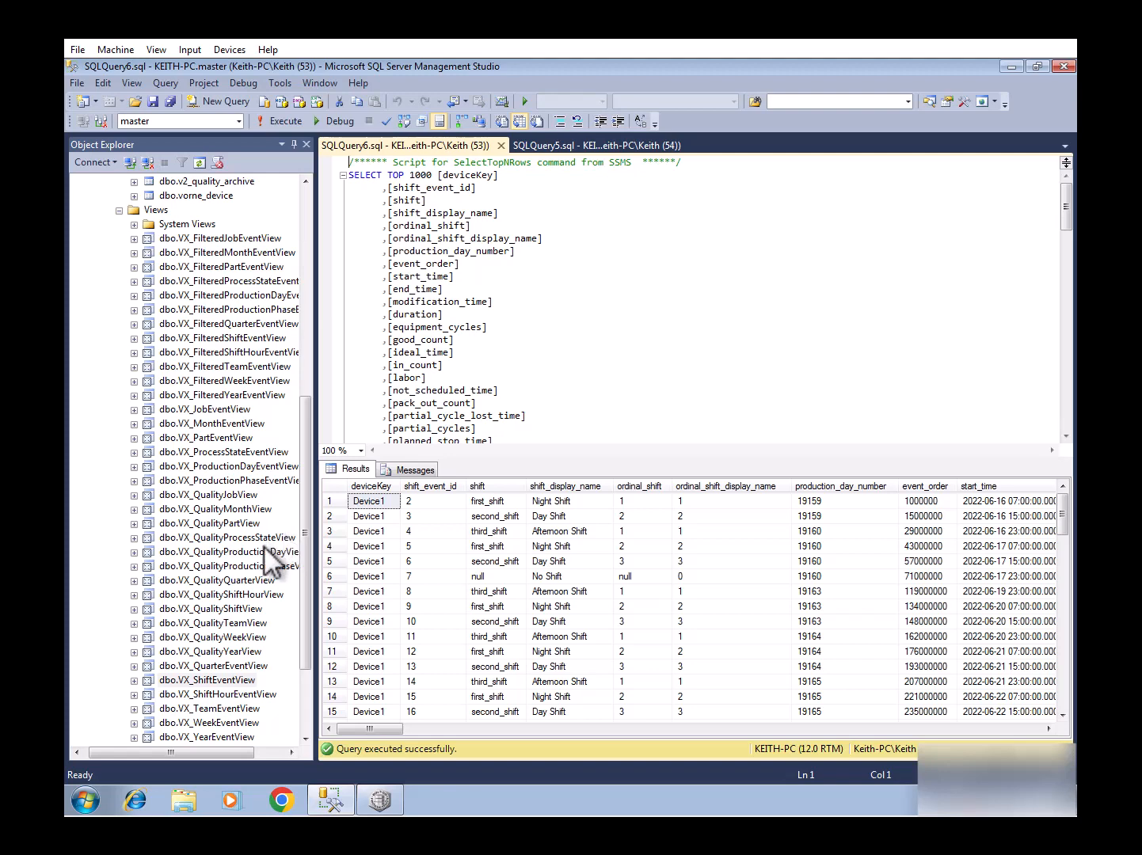
scroll(224, 610, "down", 2)
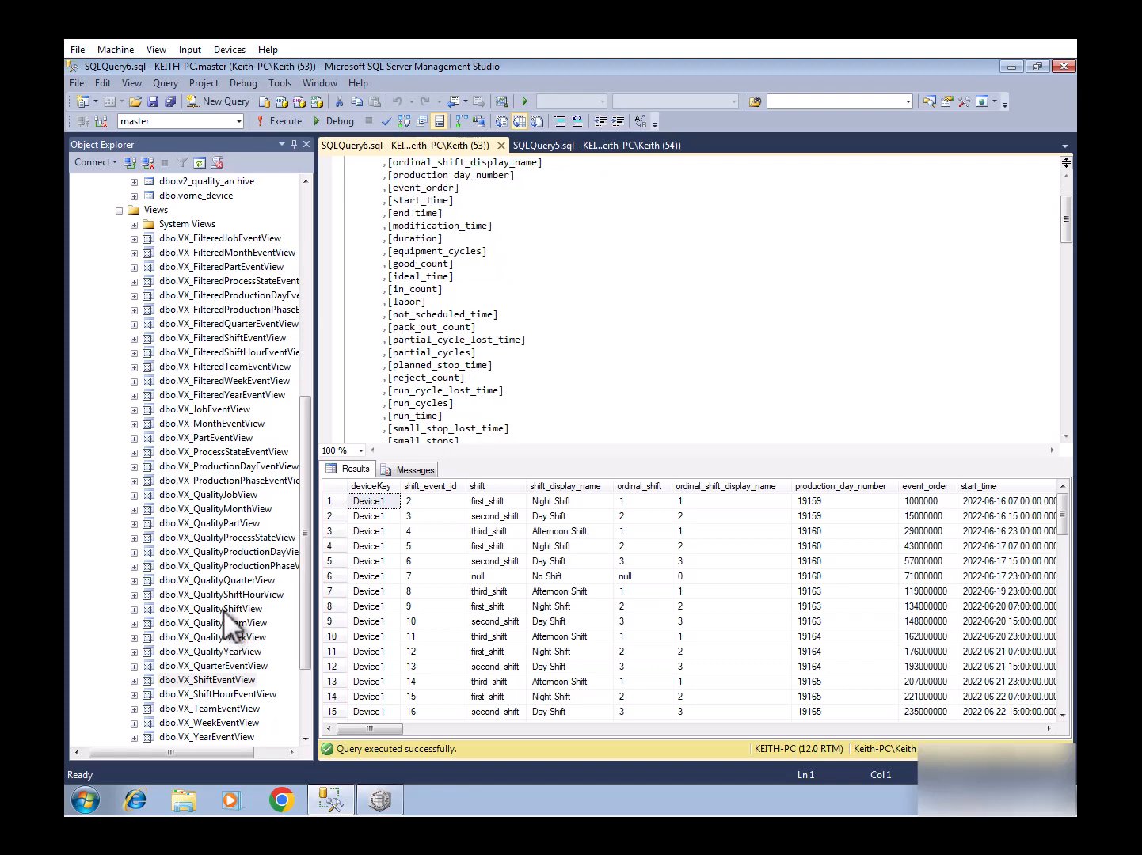
left_click(231, 450)
right_click(231, 450)
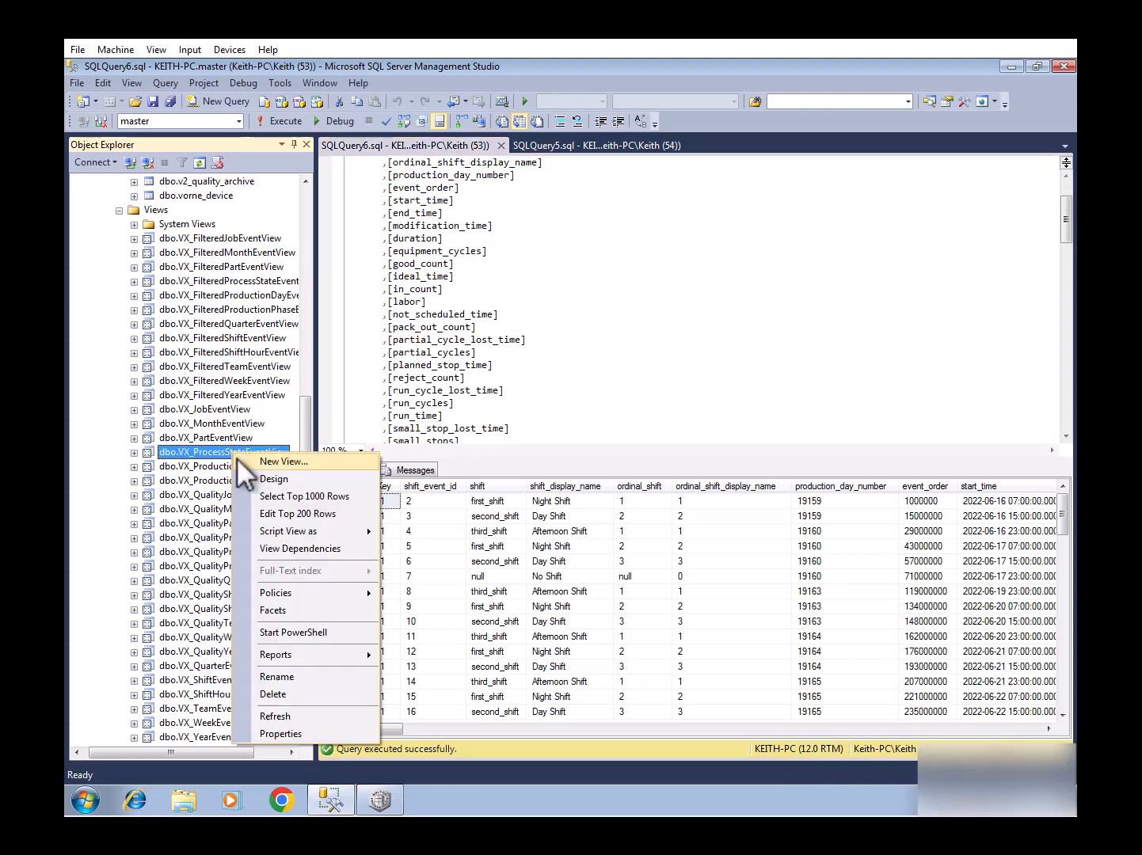
left_click(262, 496)
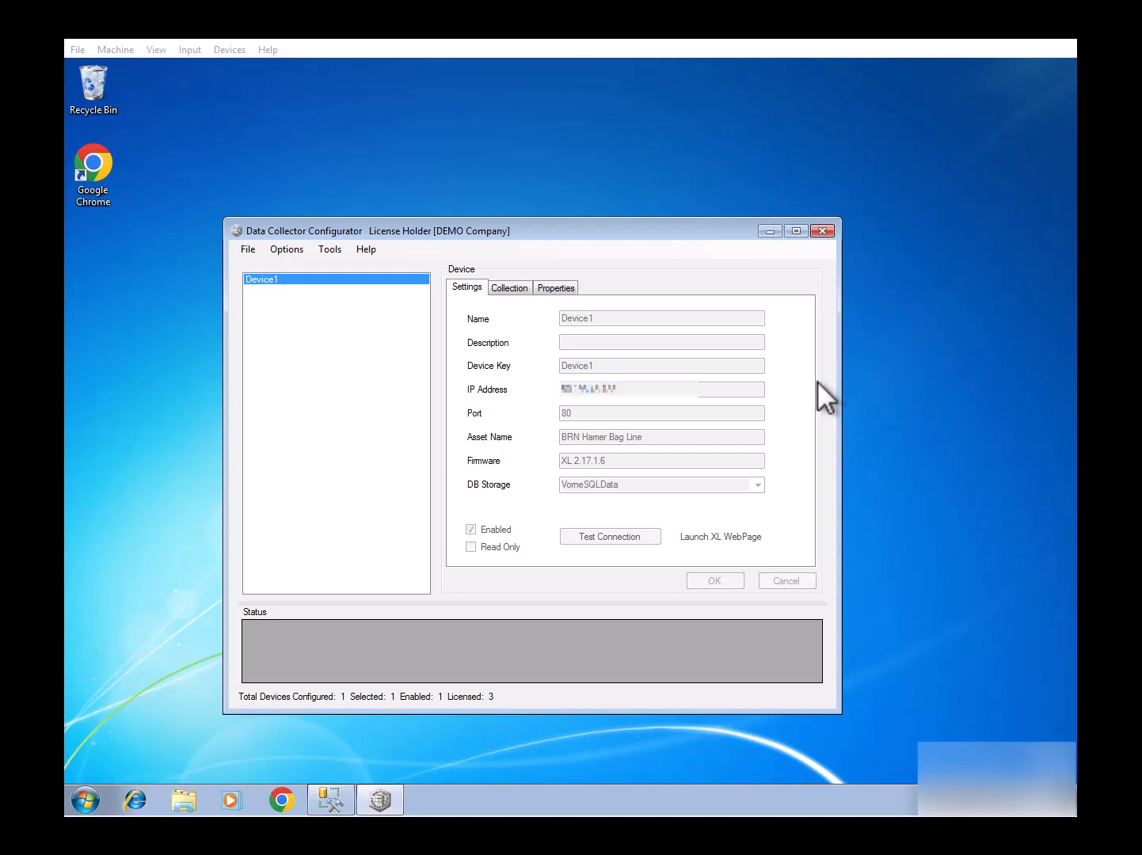
Copy Device1 and paste it into the device list as Device1_1.
right_click(349, 279)
left_click(388, 350)
right_click(335, 350)
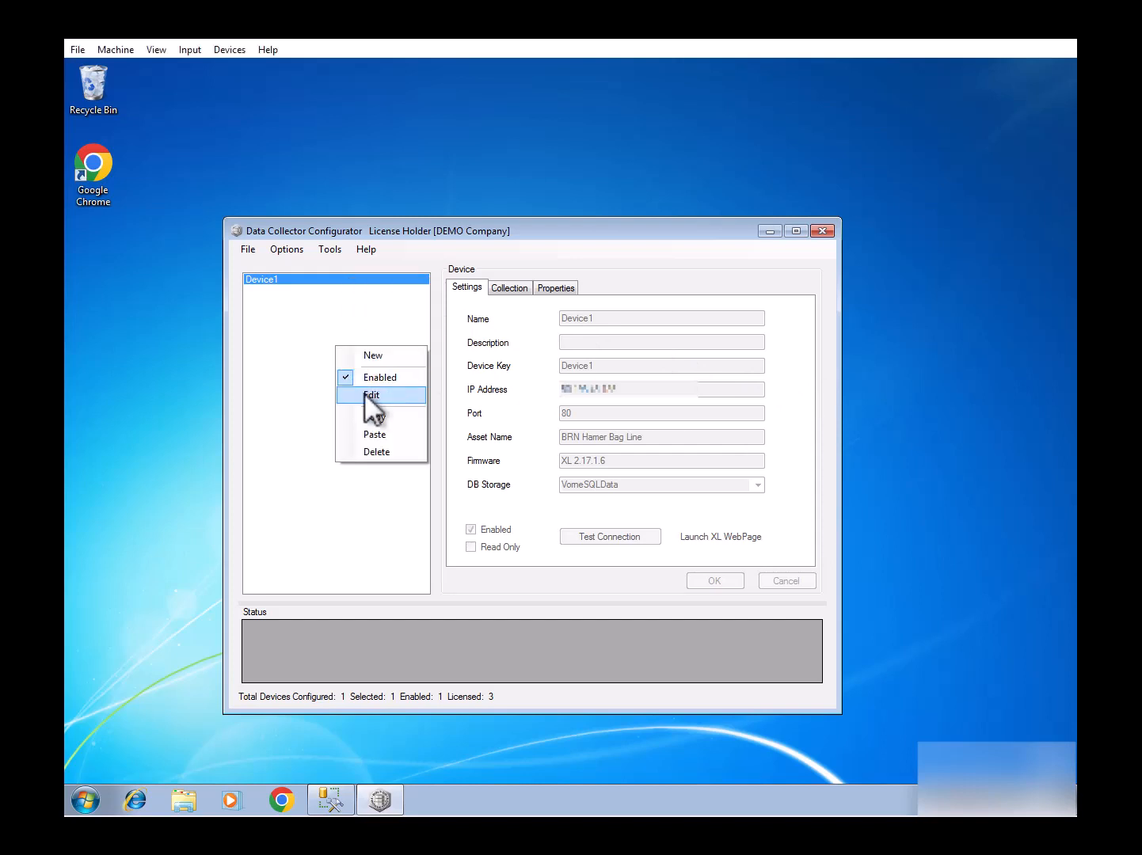
left_click(374, 433)
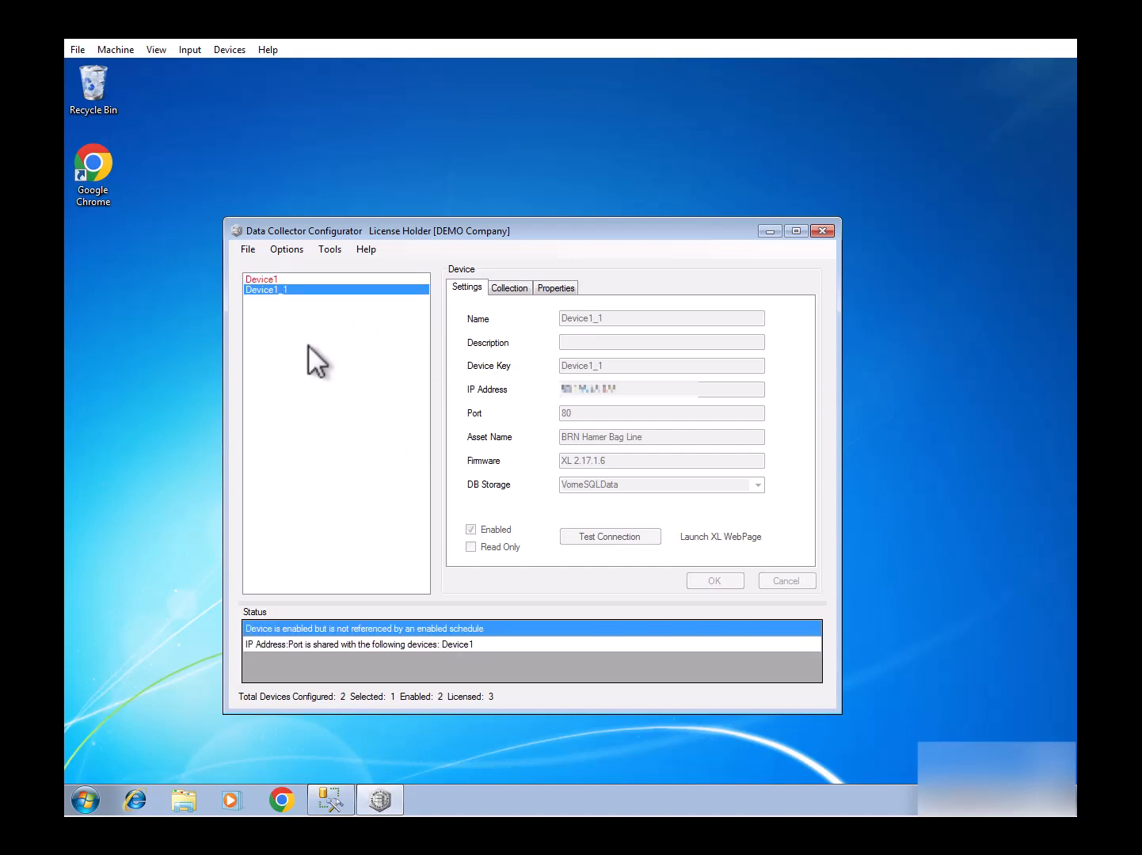
Rename Device1_1 to Device2, update its IP address, and save it.
right_click(324, 291)
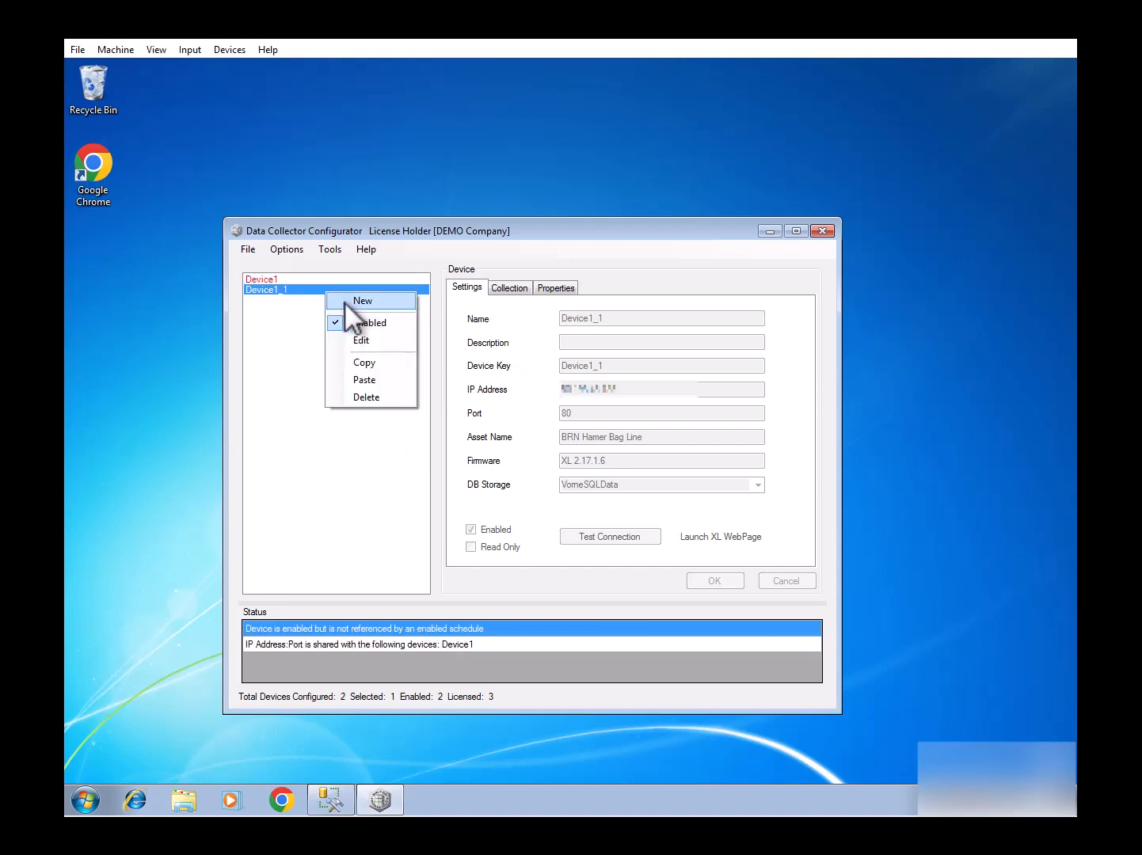
left_click(360, 339)
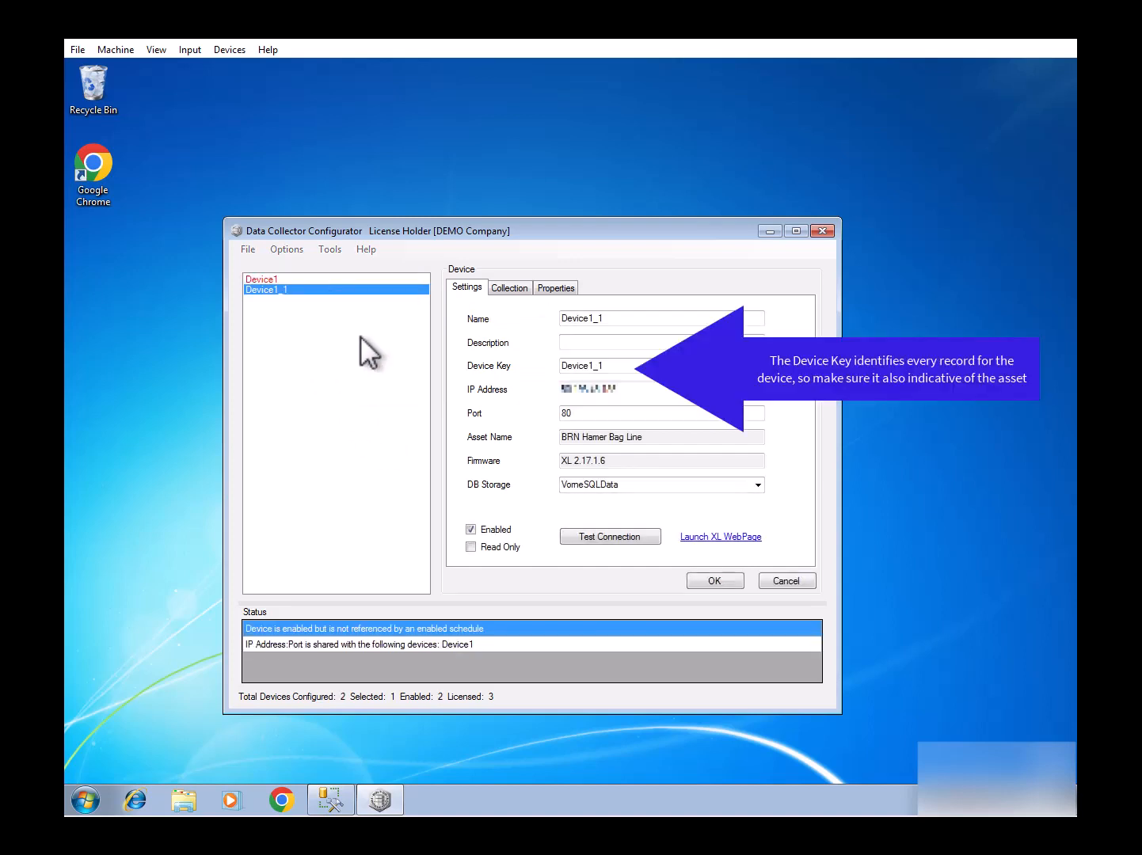
left_click(630, 320)
key("BackSpace")
key("BackSpace")
key("BackSpace")
type("2")
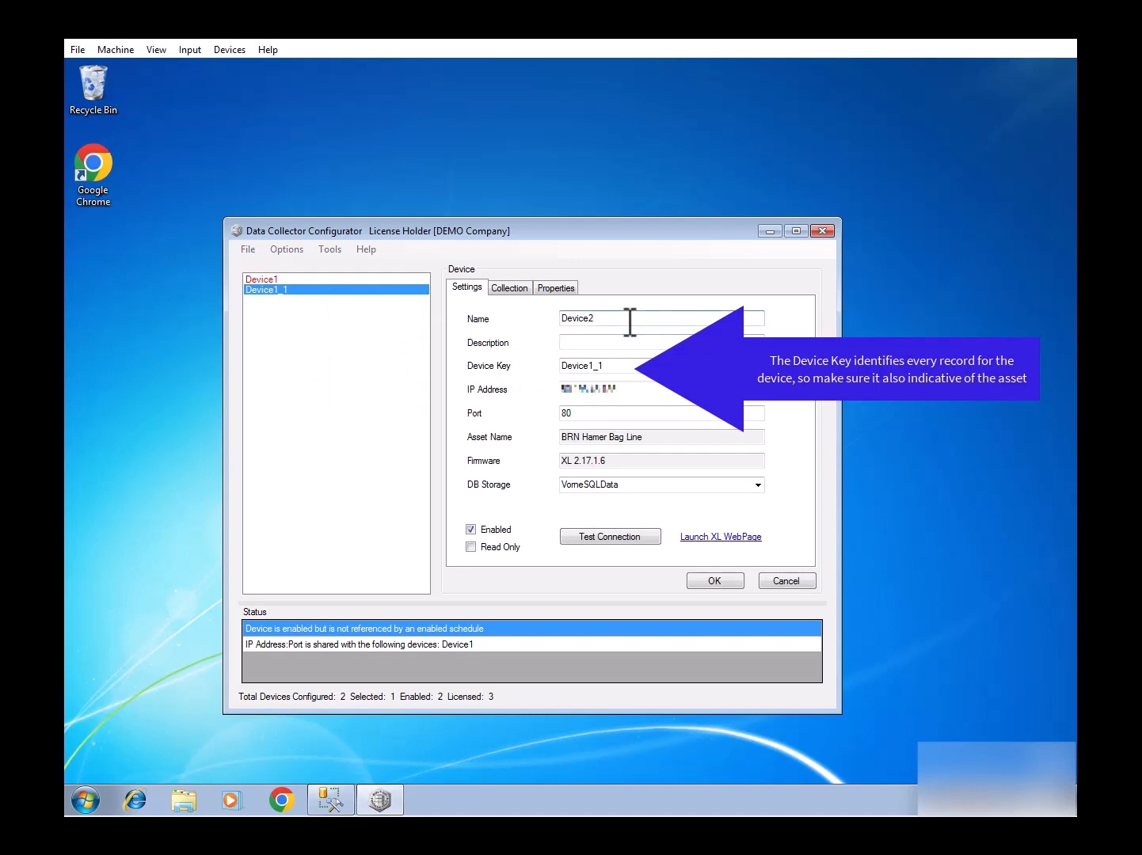
left_click(629, 391)
left_click(732, 580)
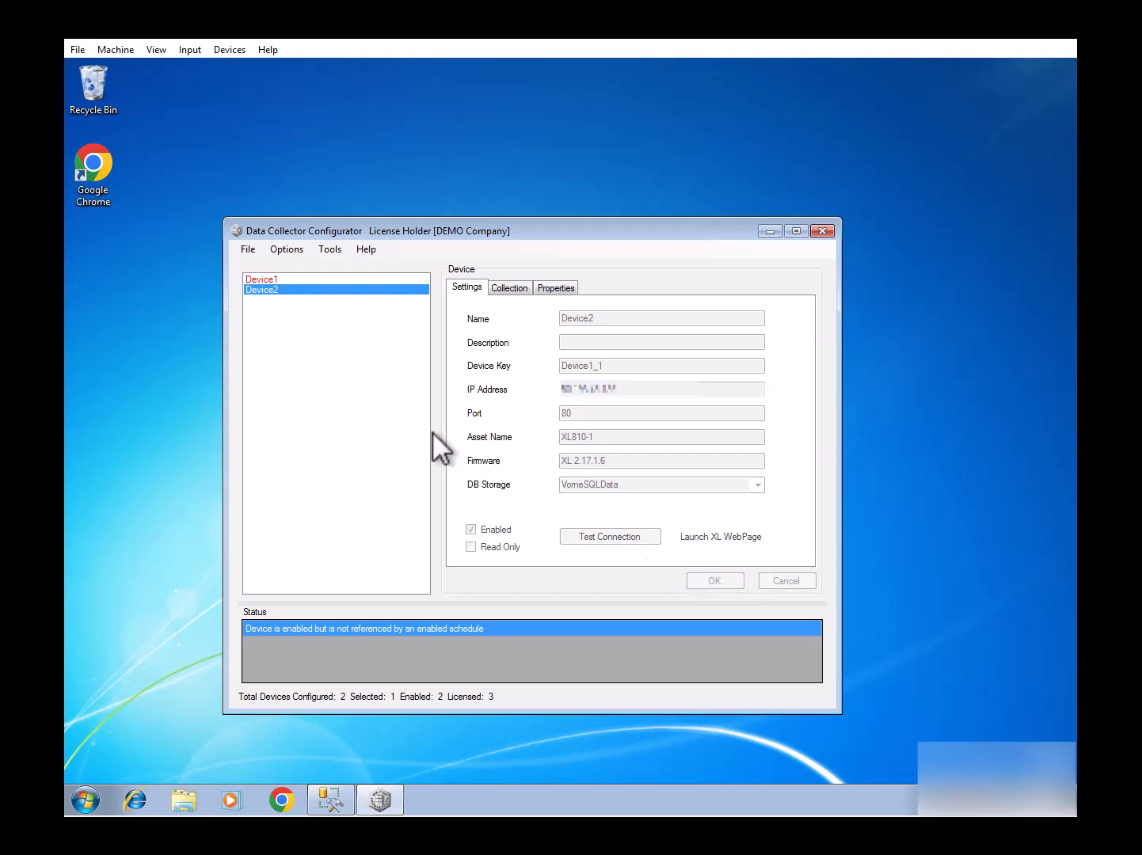
Edit Schedule1 to include Device2 alongside Device1 and save the schedule.
left_click(286, 249)
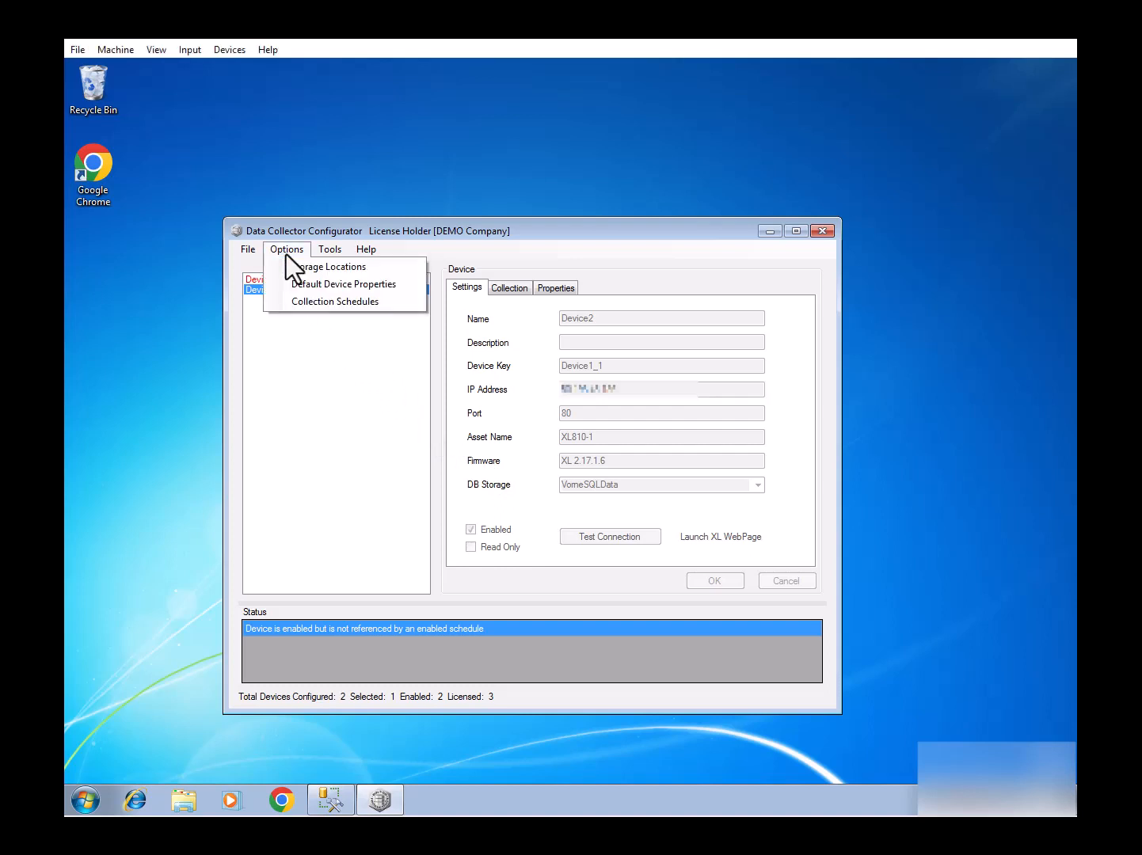
left_click(301, 304)
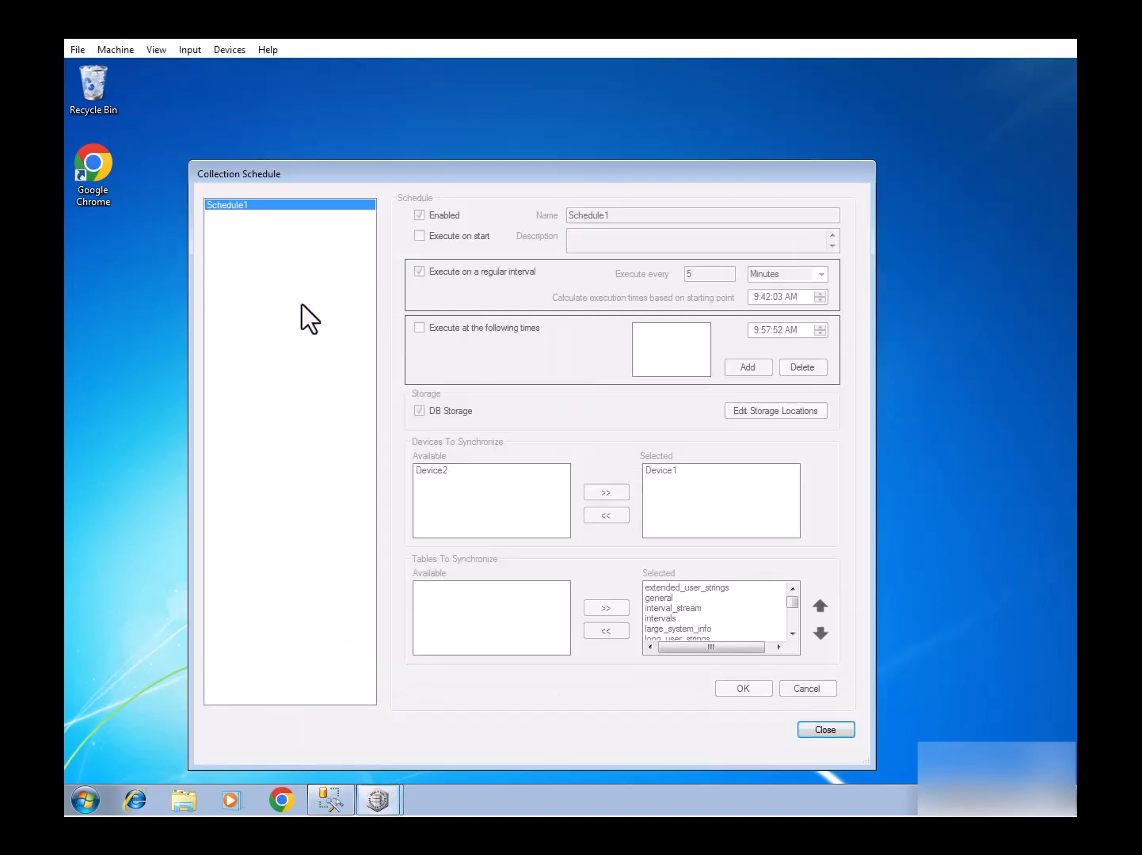
right_click(331, 205)
left_click(349, 232)
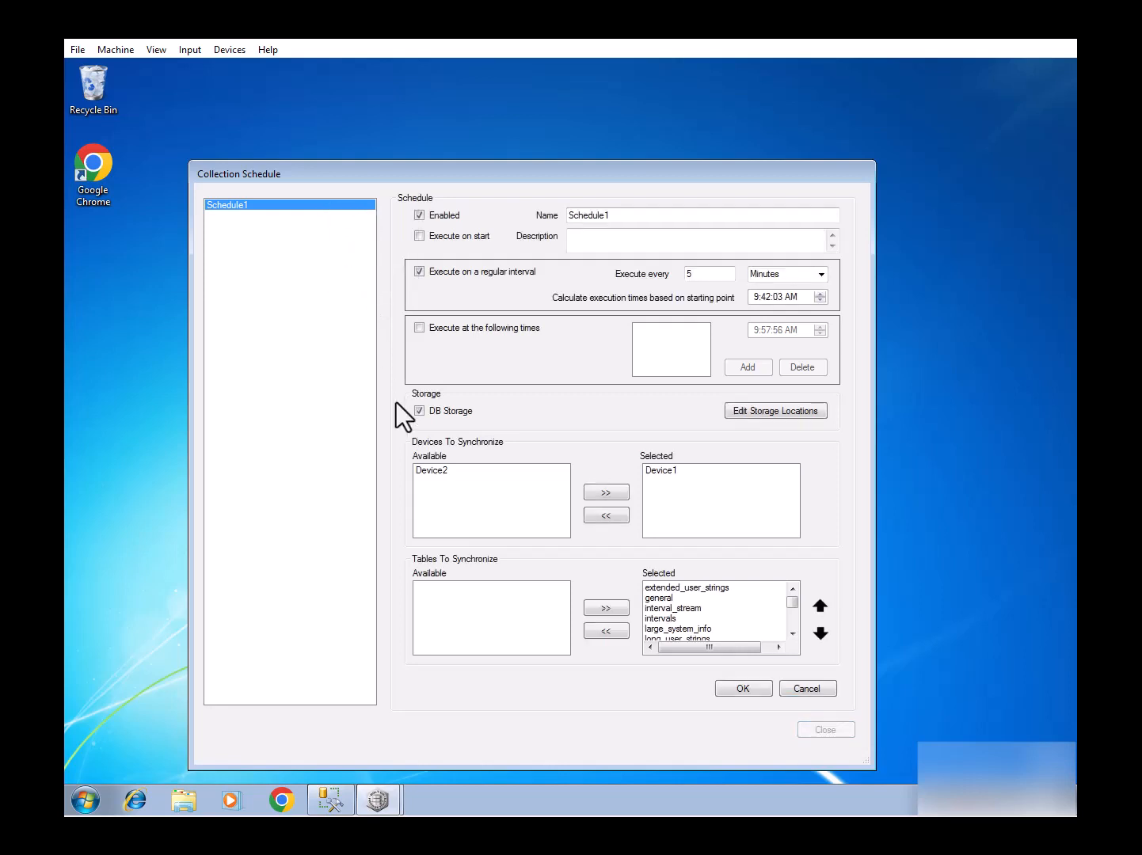
left_click(421, 472)
left_click(604, 494)
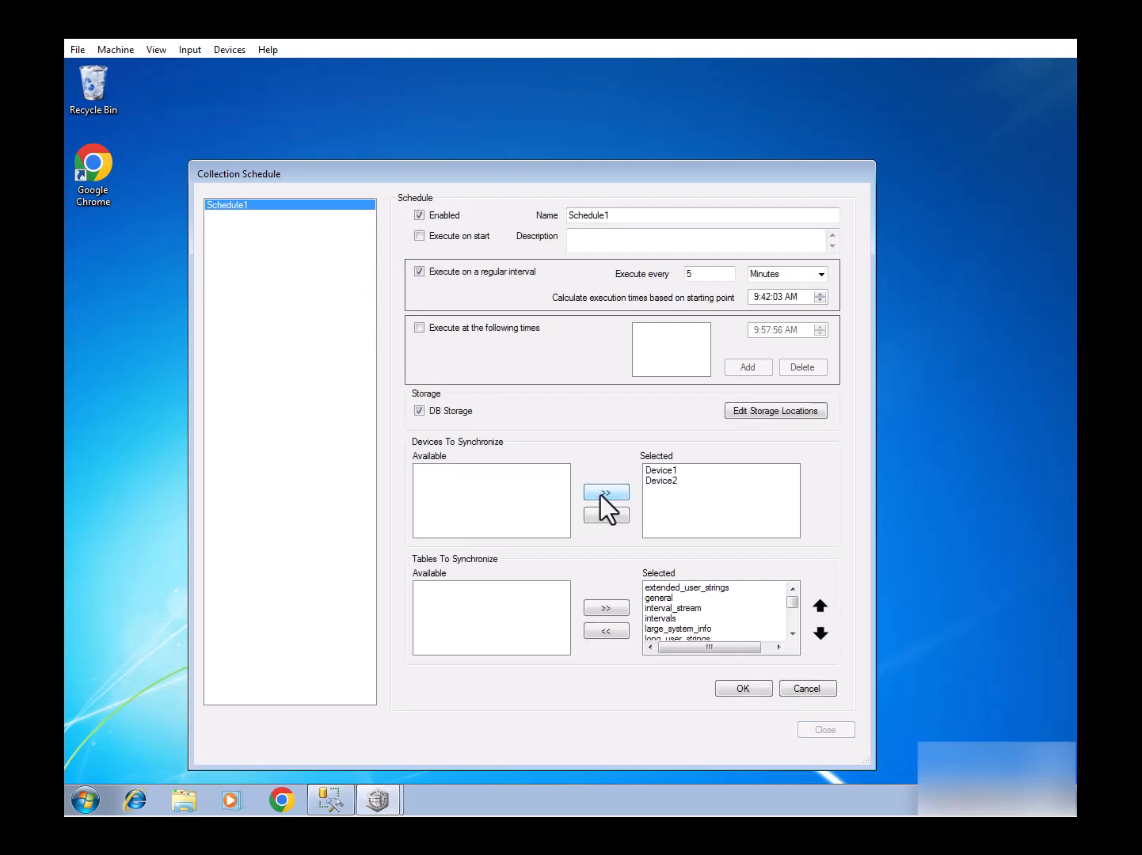
left_click(736, 690)
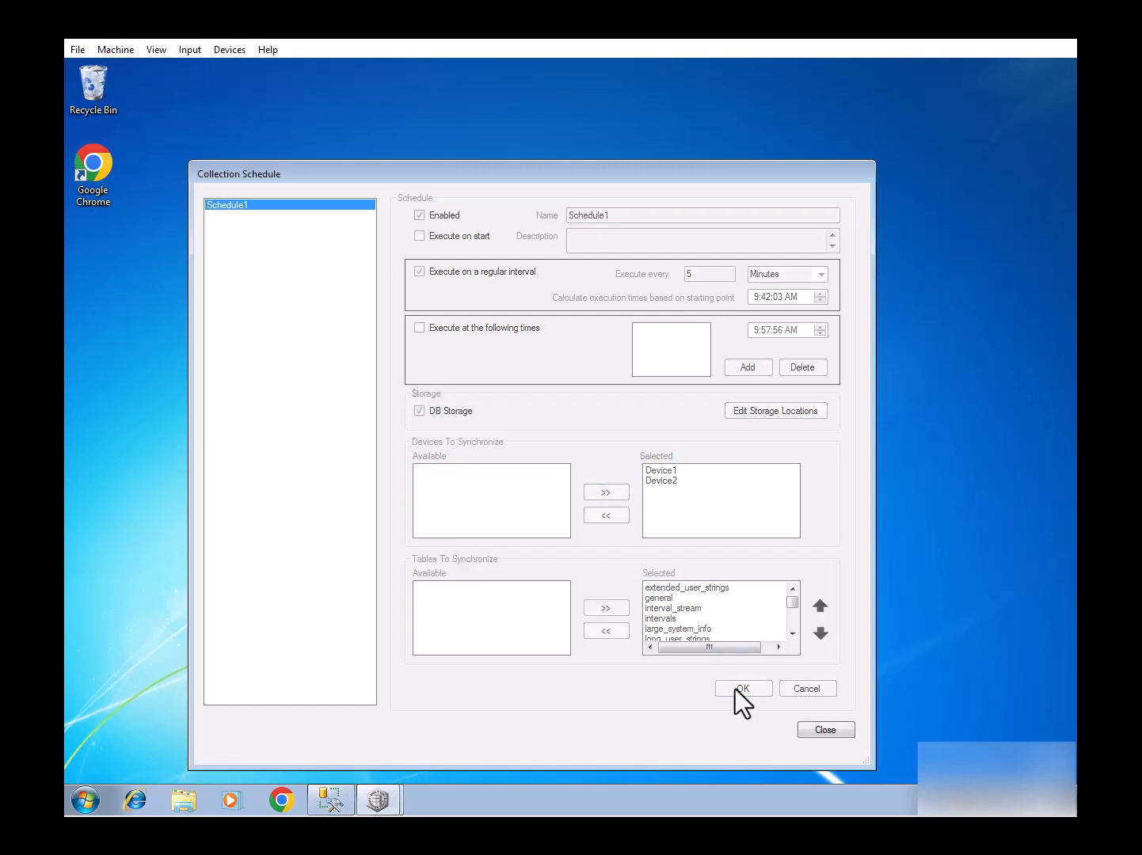
left_click(823, 730)
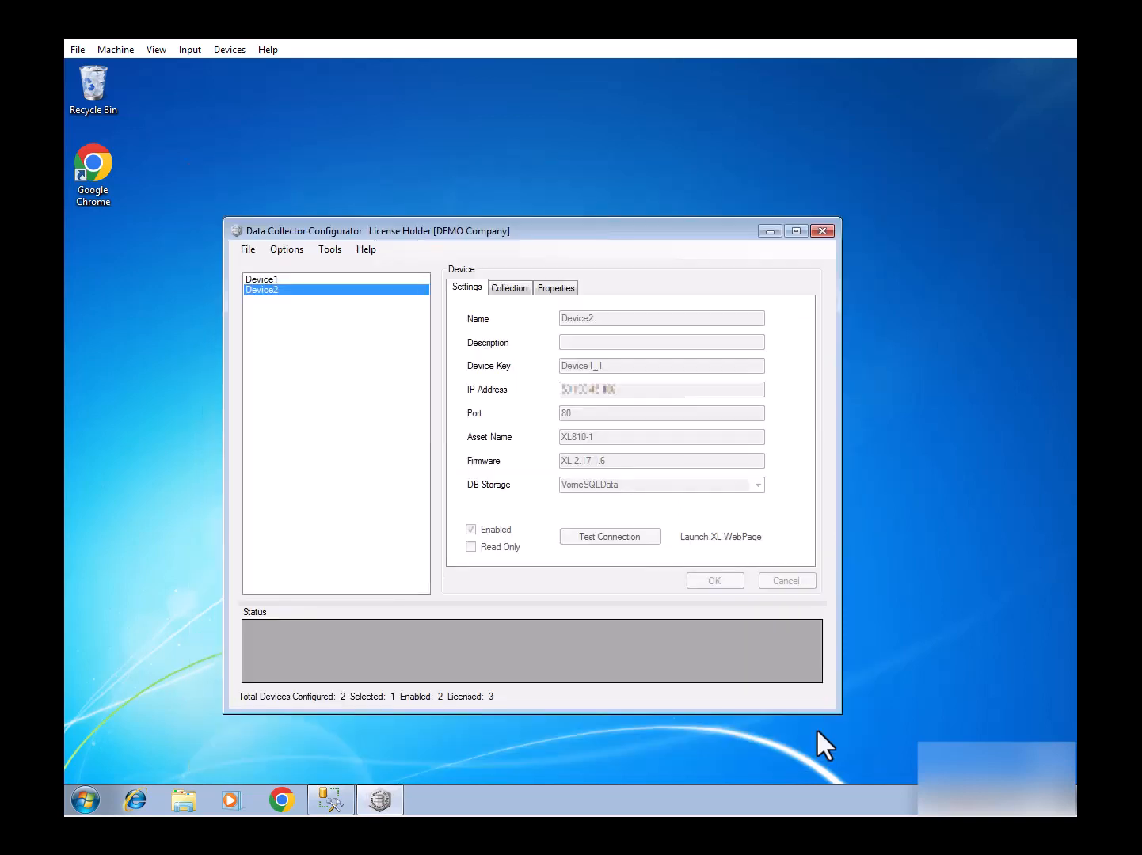